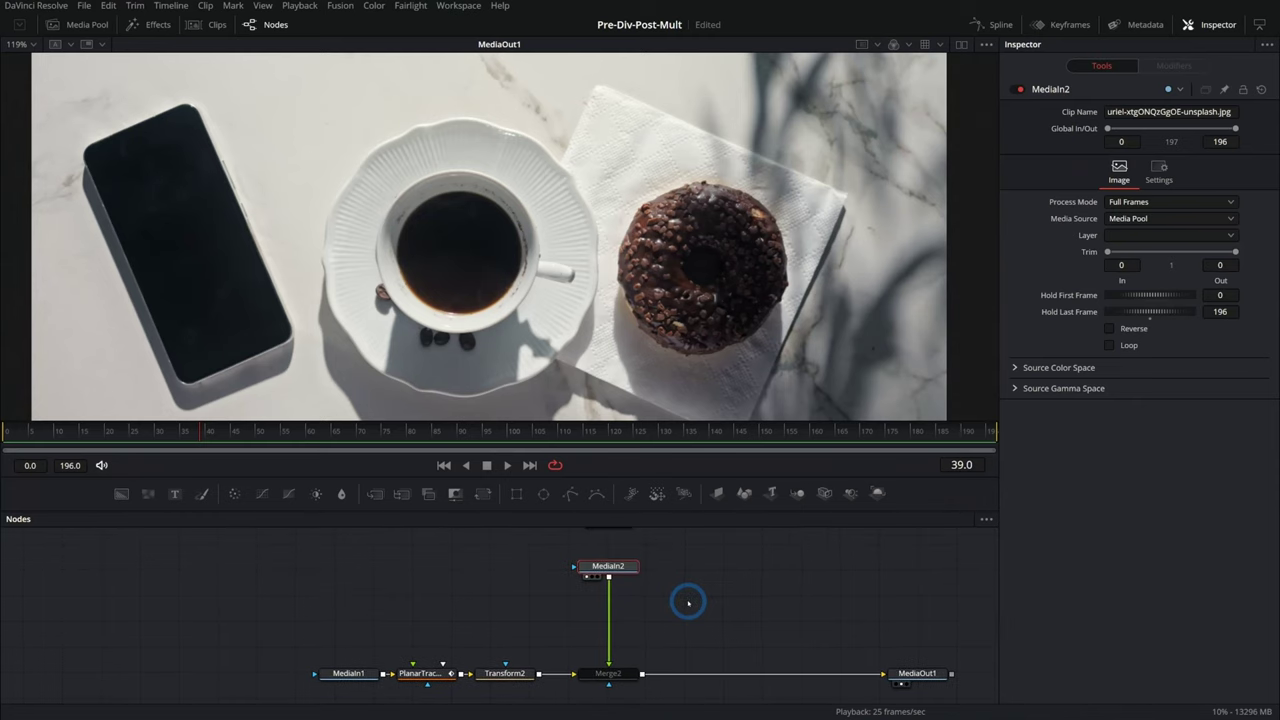
Step: Inspect Merge2, then view the MediaIn2 sky footage and the MediaOut1 final output
click(620, 670)
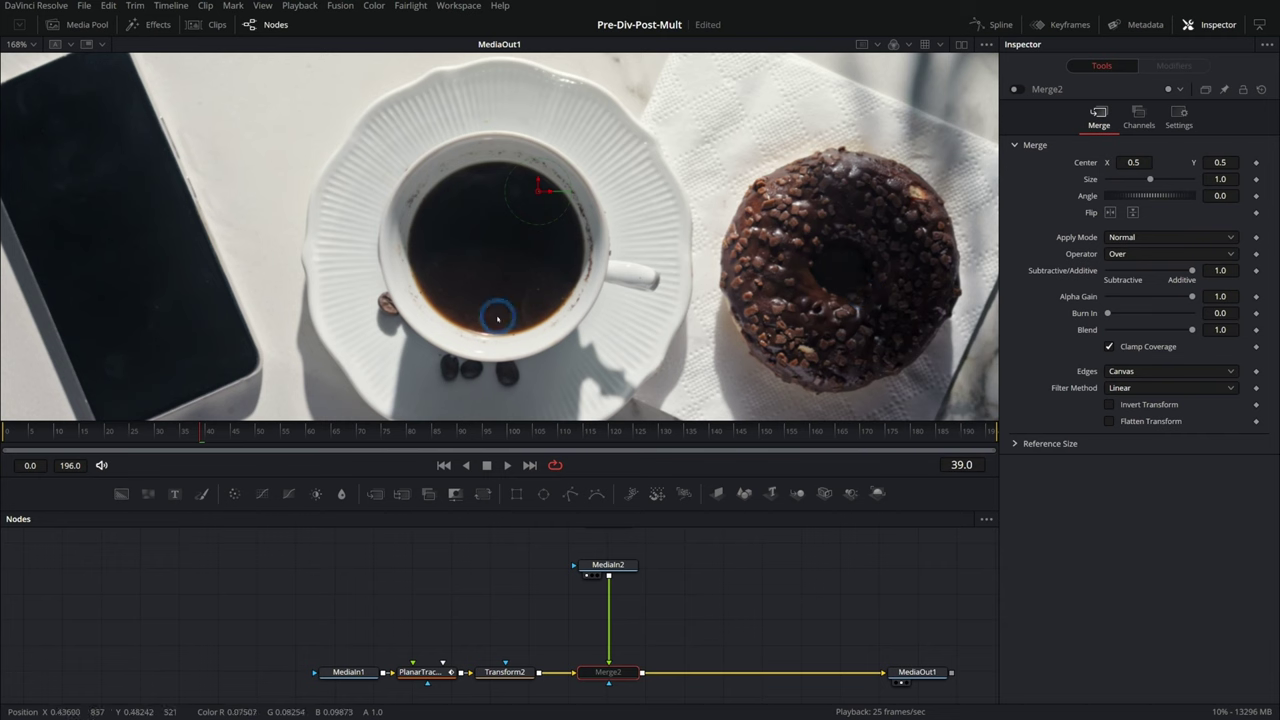
click(630, 566)
key(1)
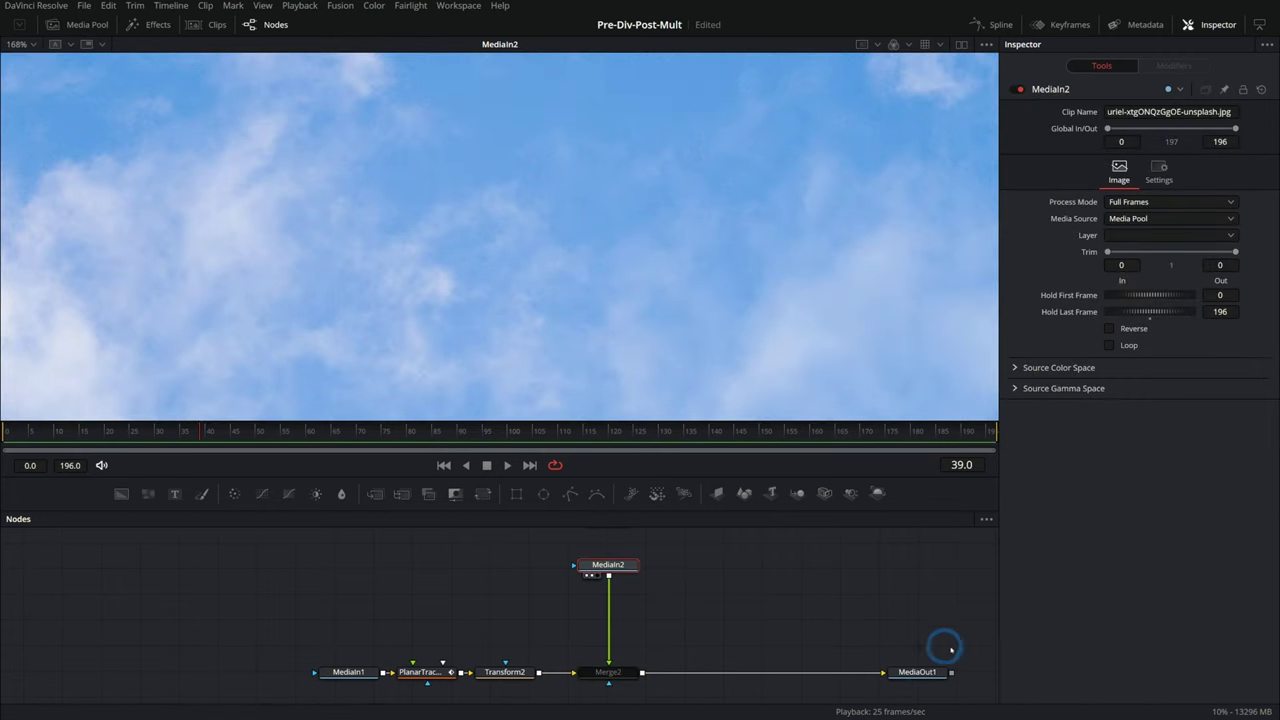
click(925, 672)
key(1)
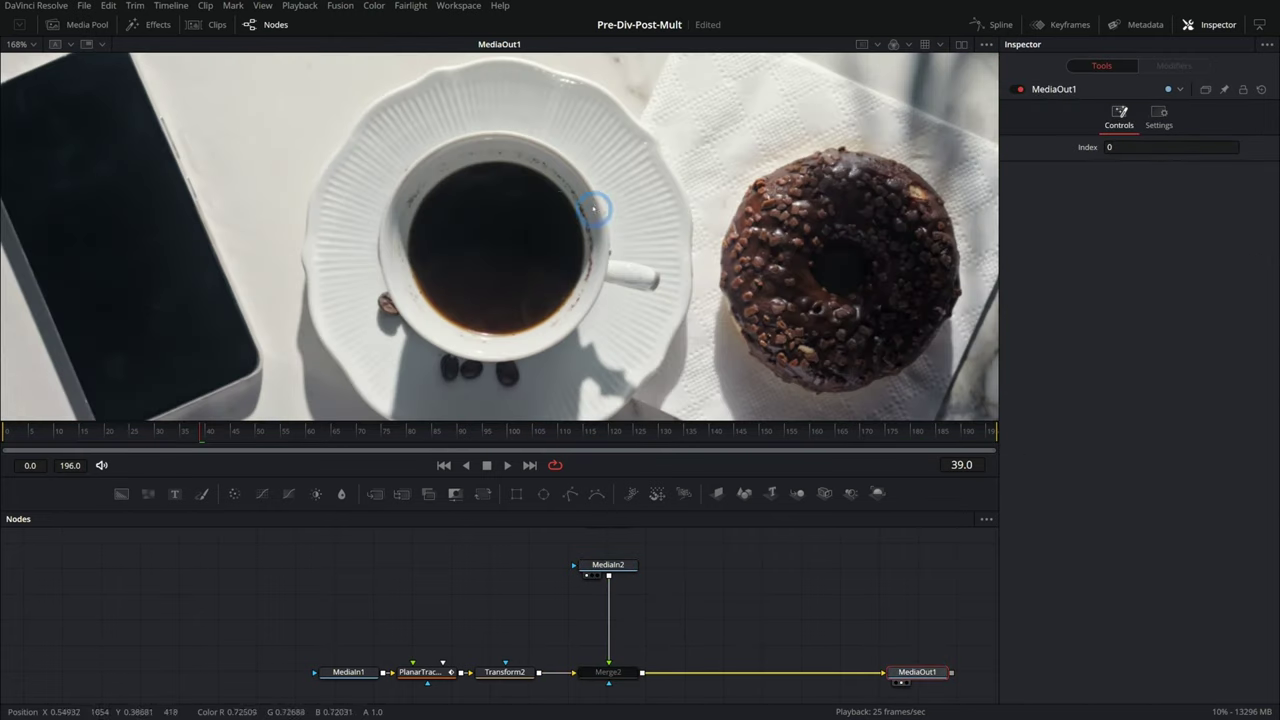
Step: Connect a new Ellipse mask to Merge2 and insert a Color Corrector between sky and merge
click(608, 672)
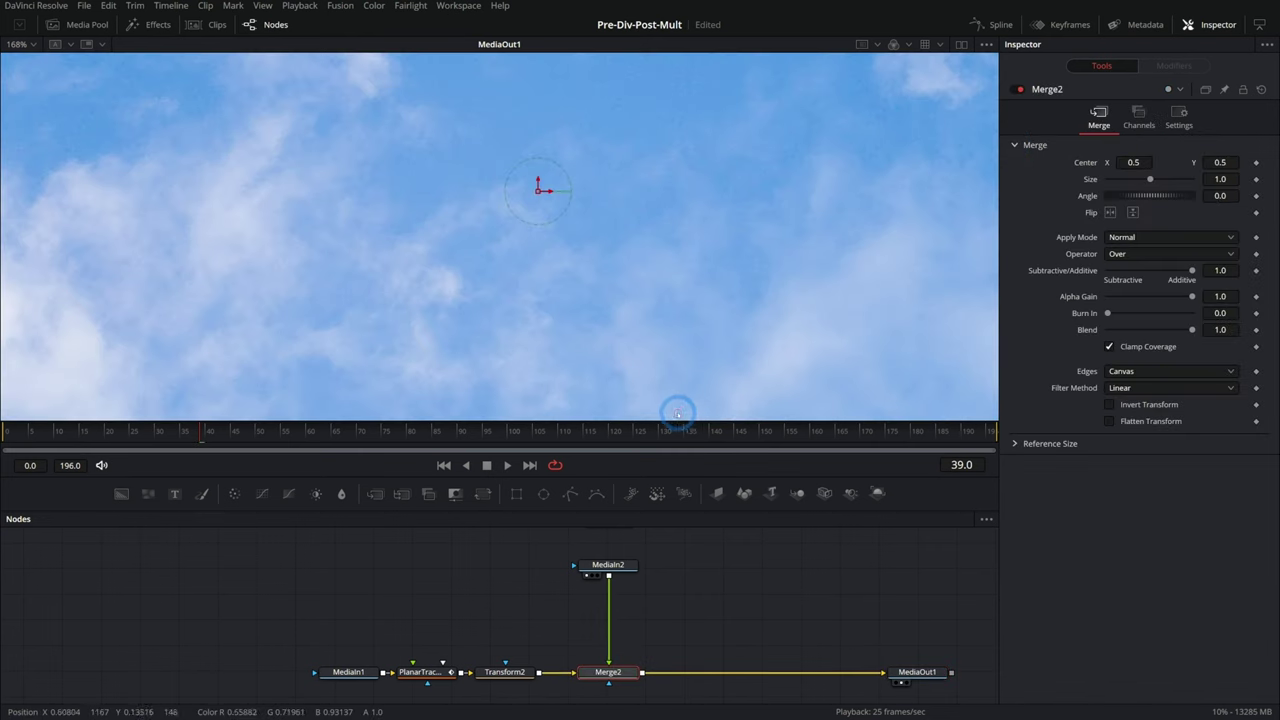
mouse_move(543, 493)
mouse_down()
mouse_move(608, 534)
mouse_move(630, 568)
mouse_move(610, 578)
mouse_up()
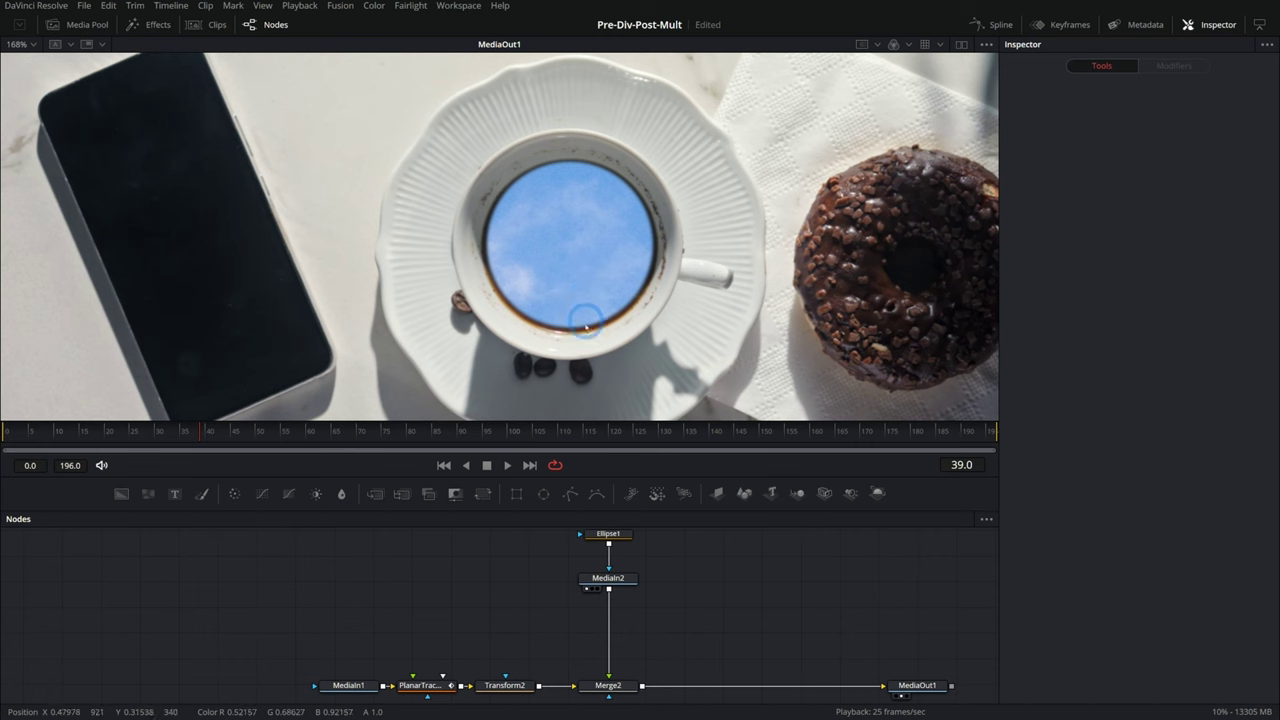
drag(235, 494, 608, 621)
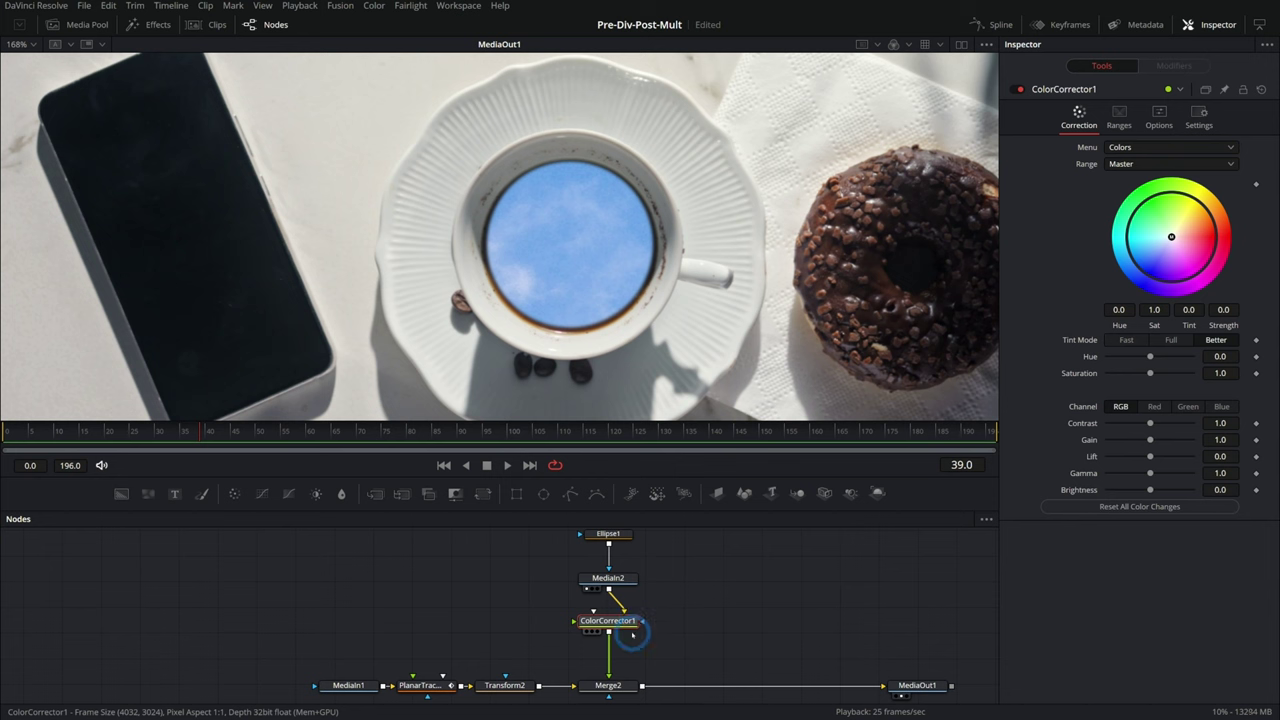
Step: Raise the sky Color Corrector's contrast to 1.79 and save the composition
drag(1150, 423, 1158, 423)
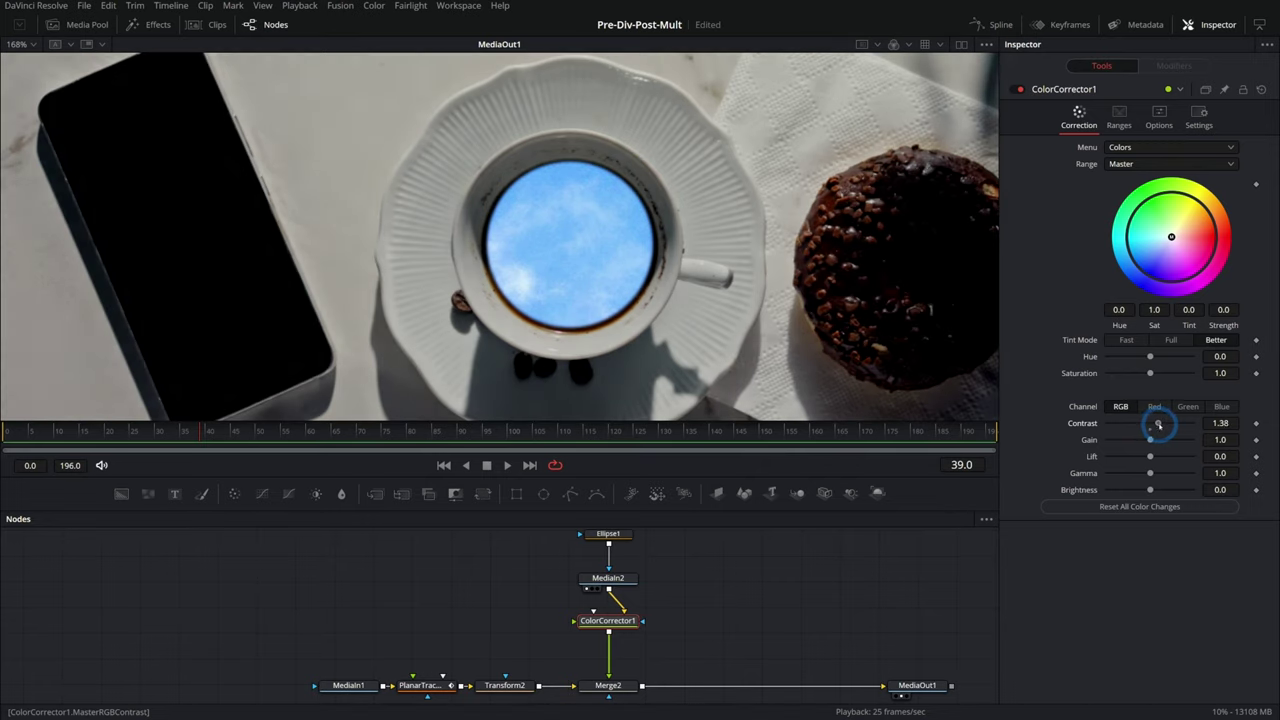
drag(1158, 423, 1166, 423)
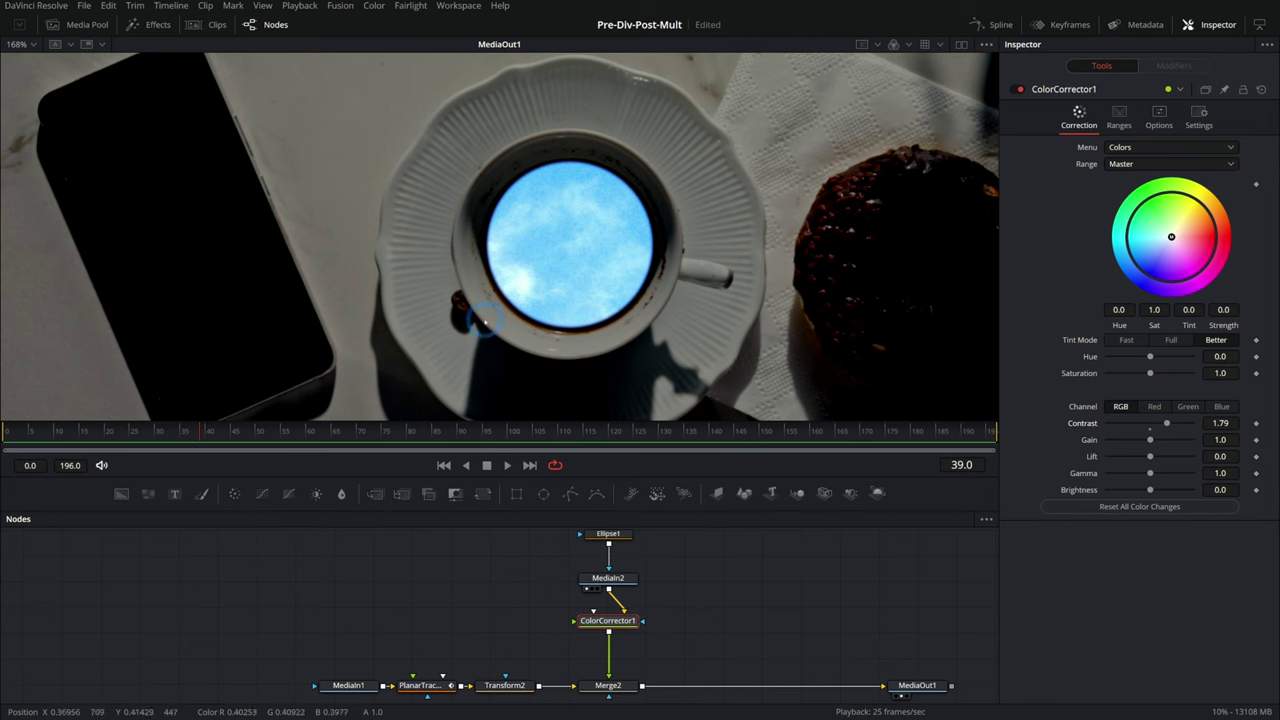
key(ctrl+s)
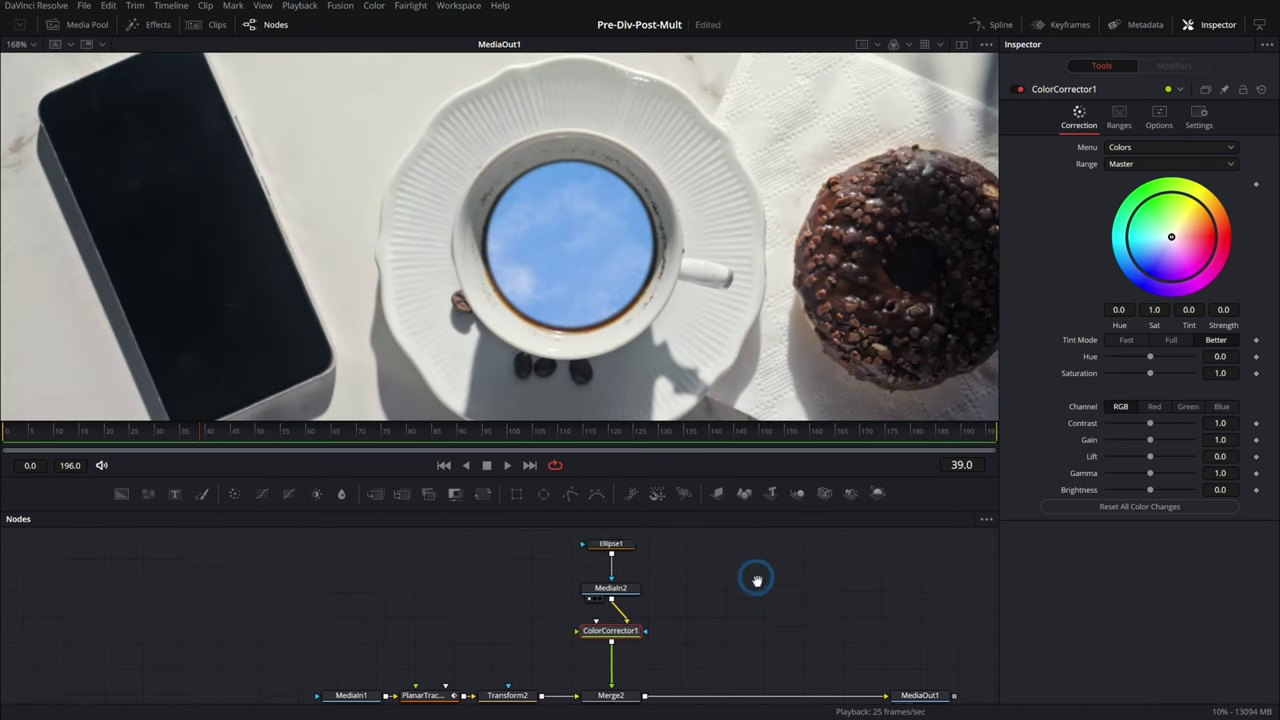
Step: View MediaIn2 alone and cycle through its green, blue and red channels
scroll(757, 580, up, 2)
drag(617, 616, 814, 206)
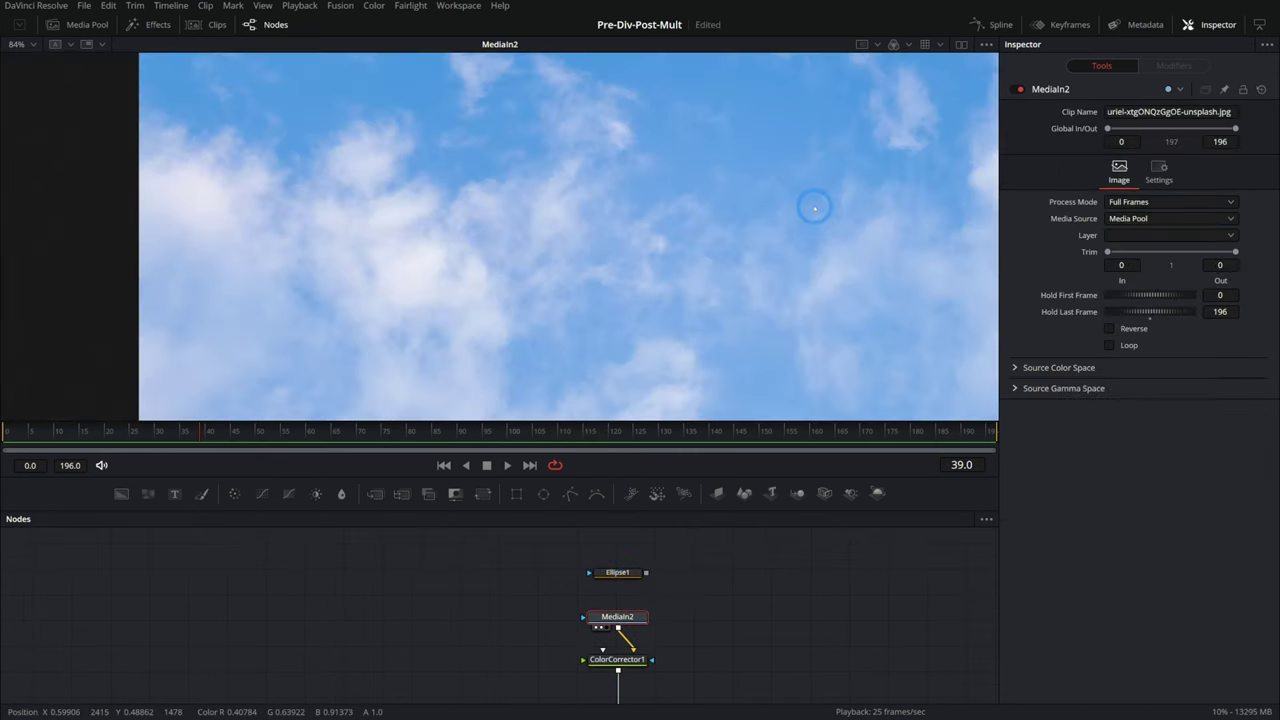
key(g)
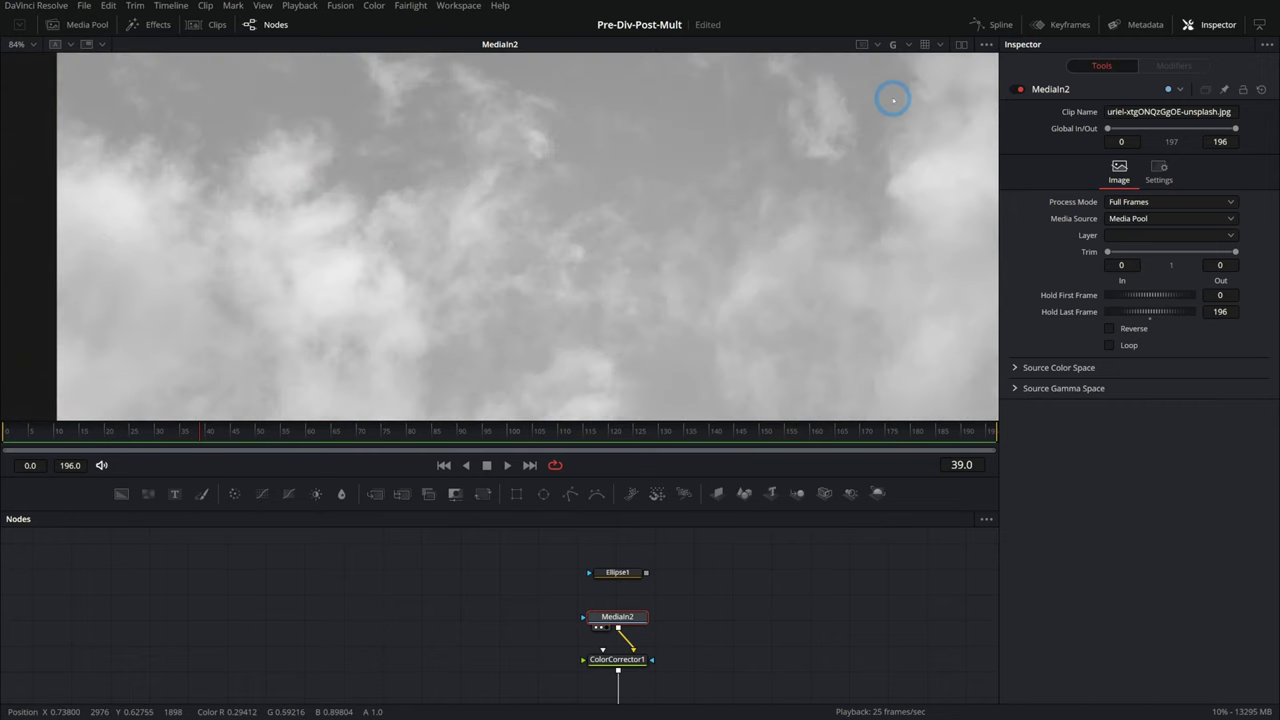
key(b)
click(892, 44)
click(905, 77)
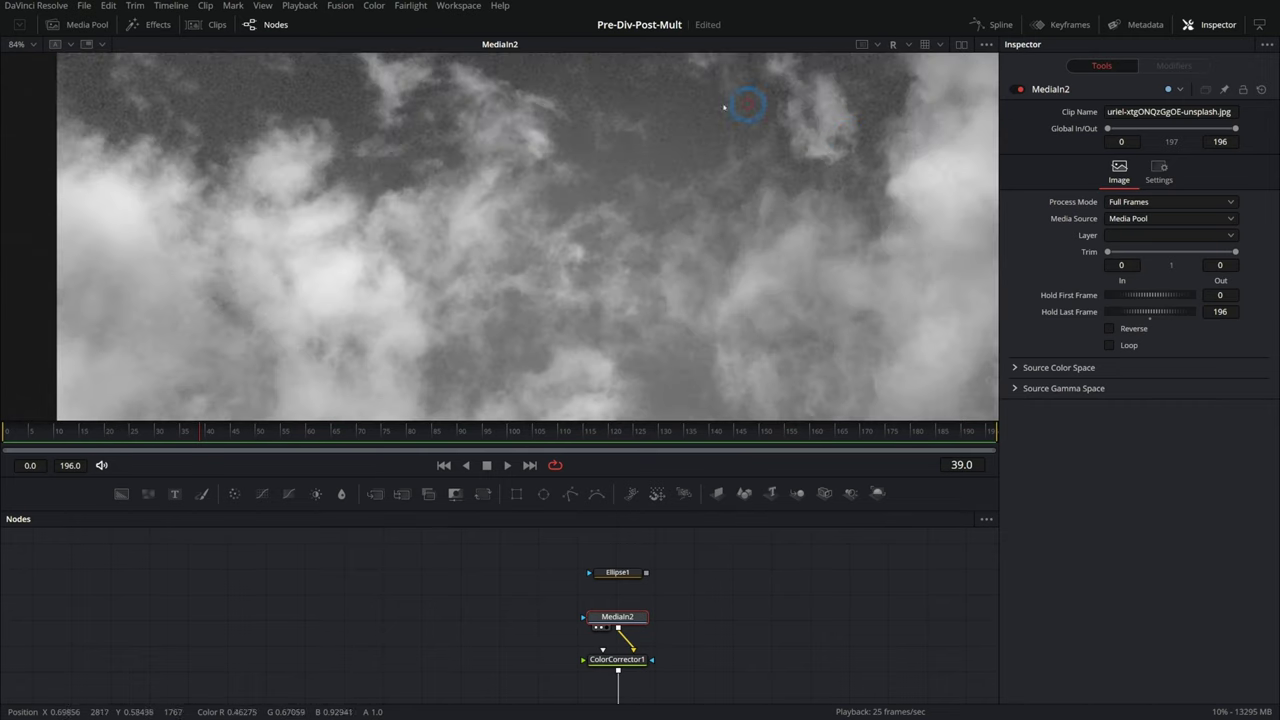
Step: Pan across the sky image, then show its green and finally its blue channel
drag(754, 241, 682, 217)
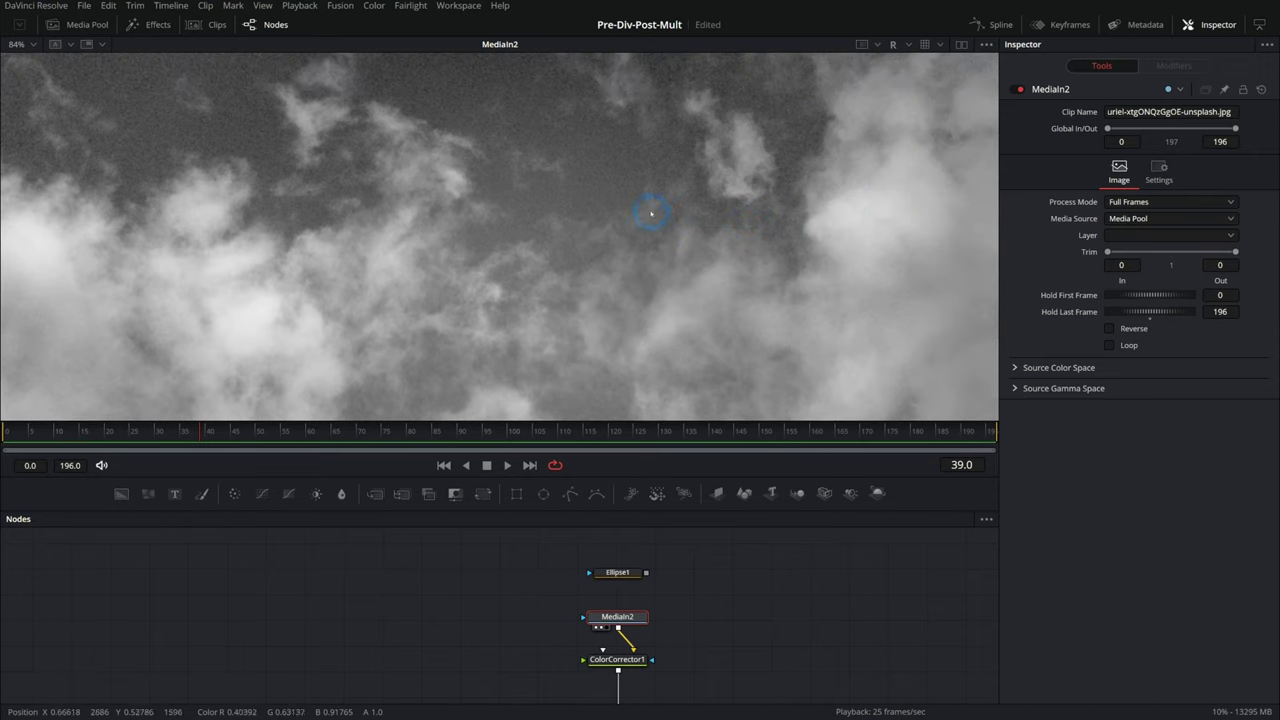
drag(650, 213, 834, 209)
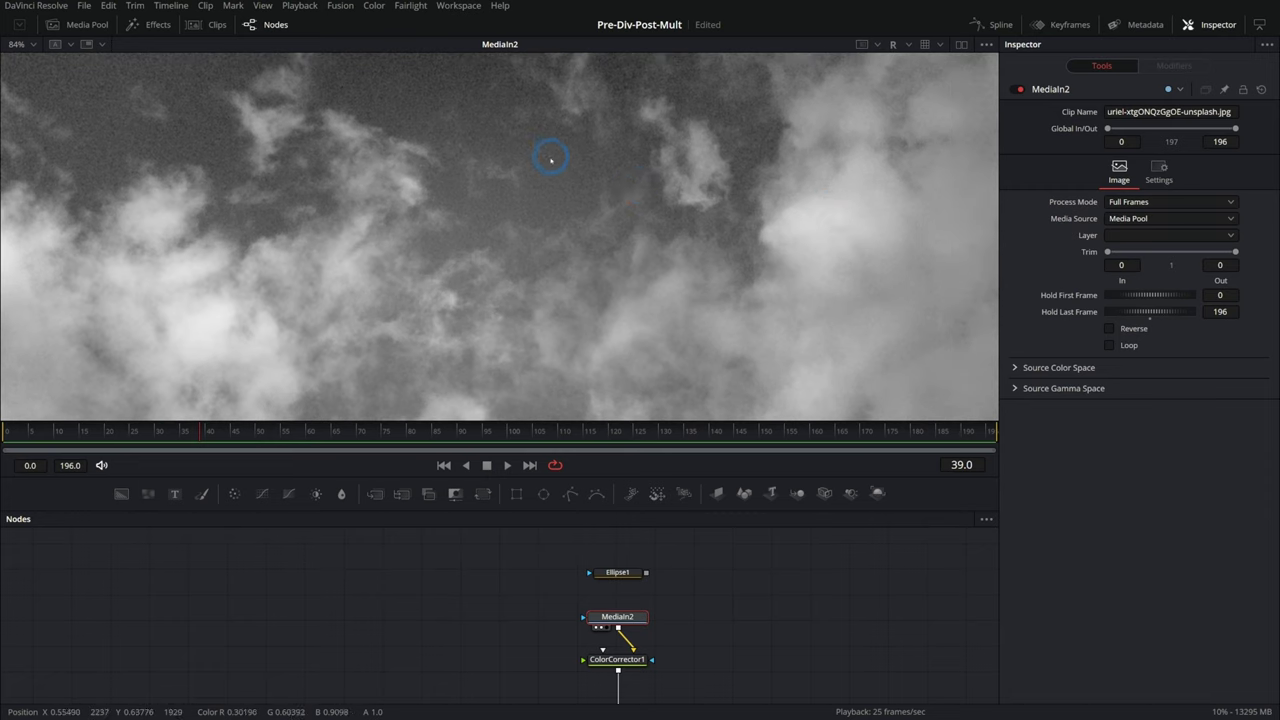
key(g)
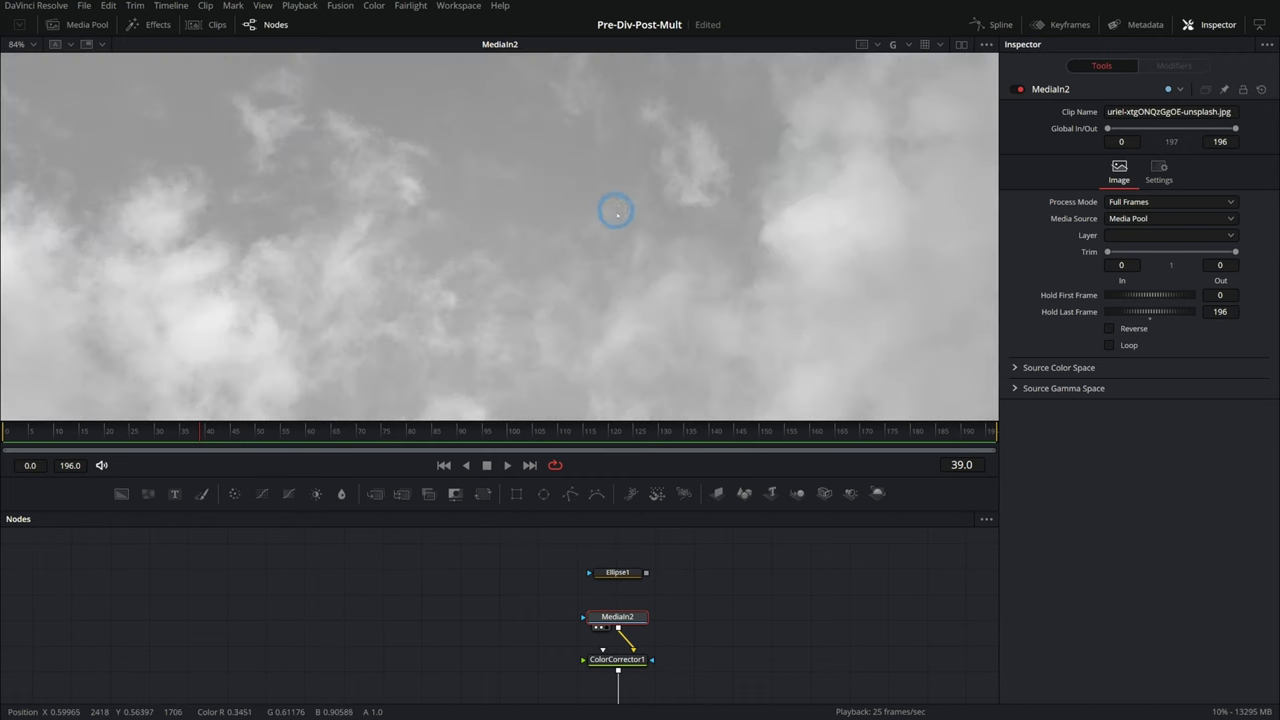
key(b)
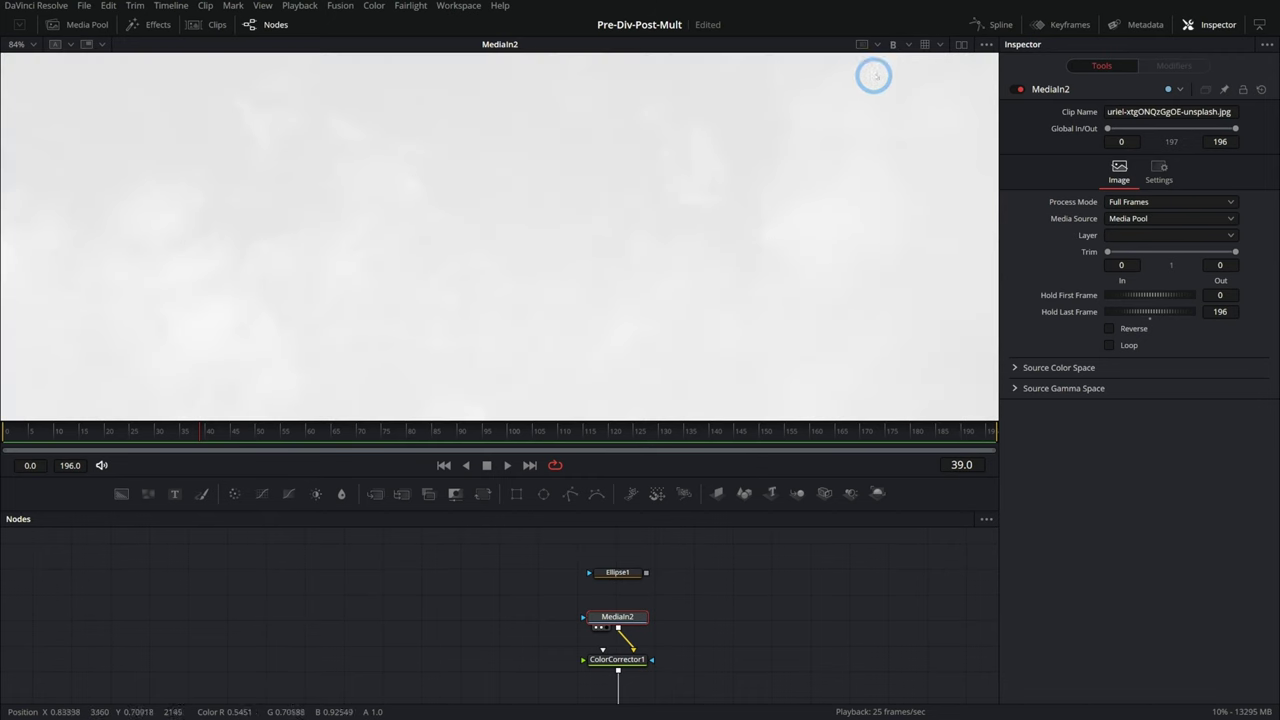
Step: Zoom out to check the sky's solid white alpha channel, then return to full colour
click(907, 46)
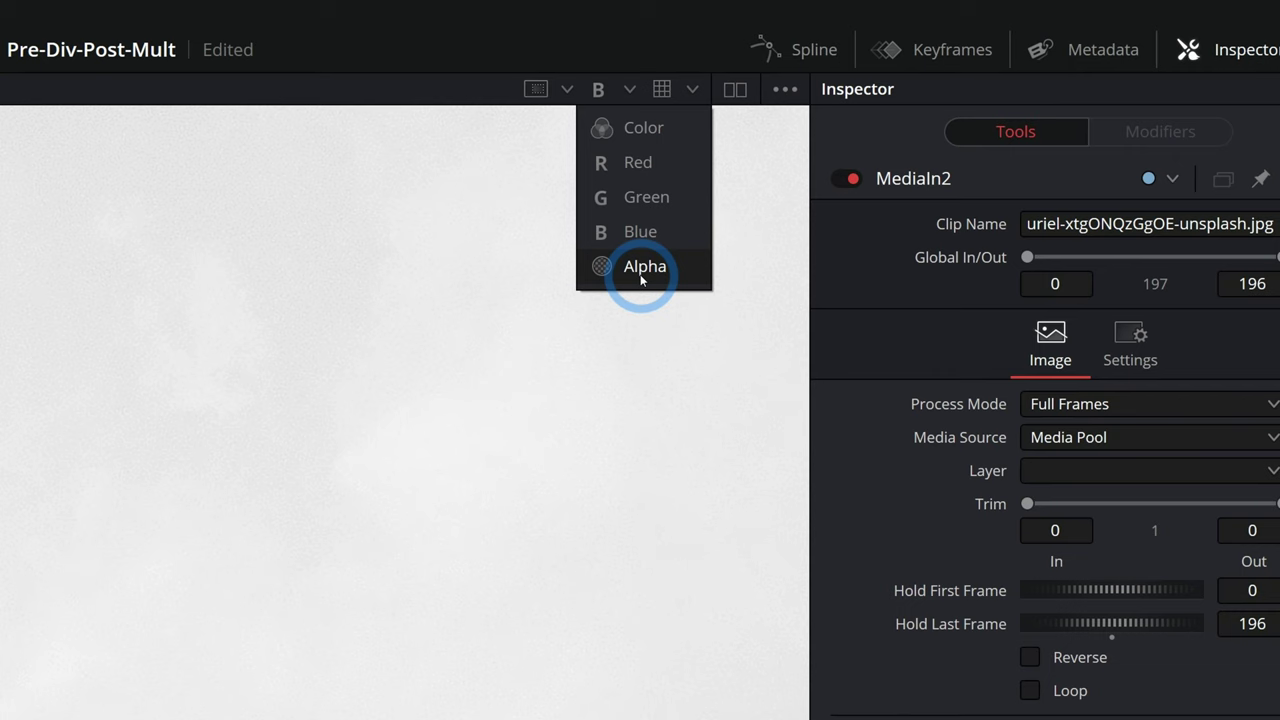
click(638, 127)
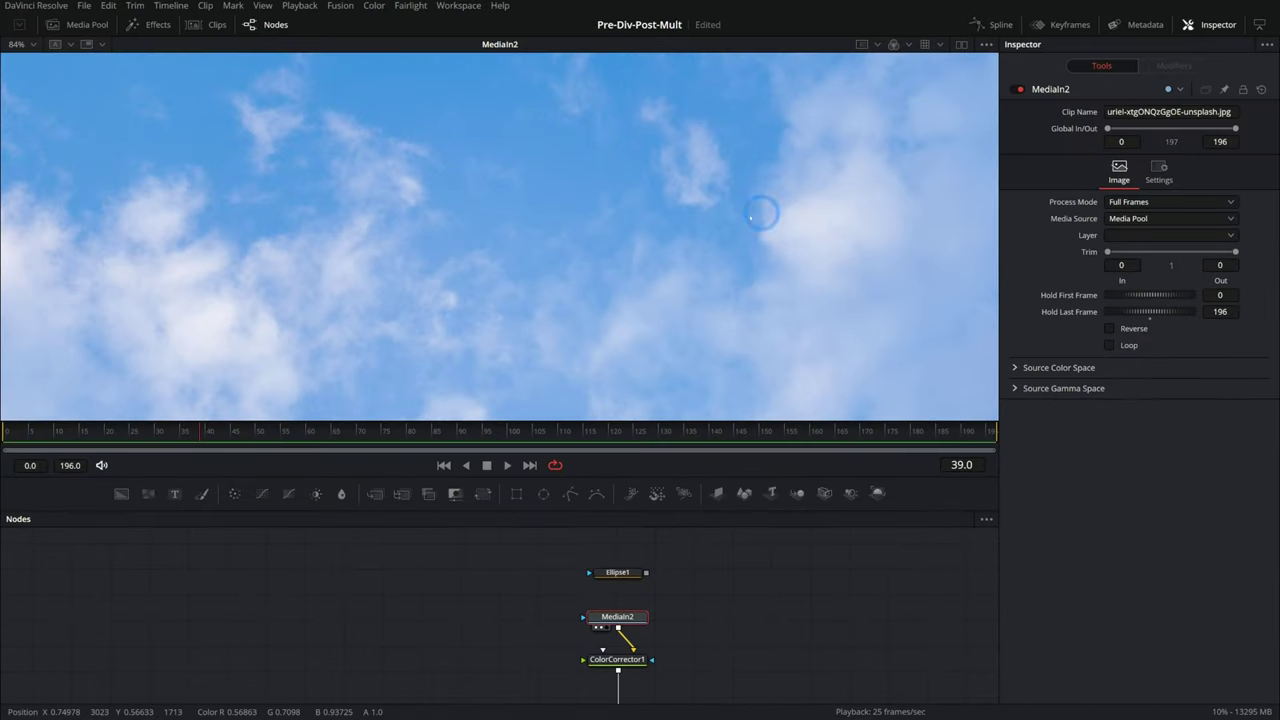
scroll(690, 218, down, 3)
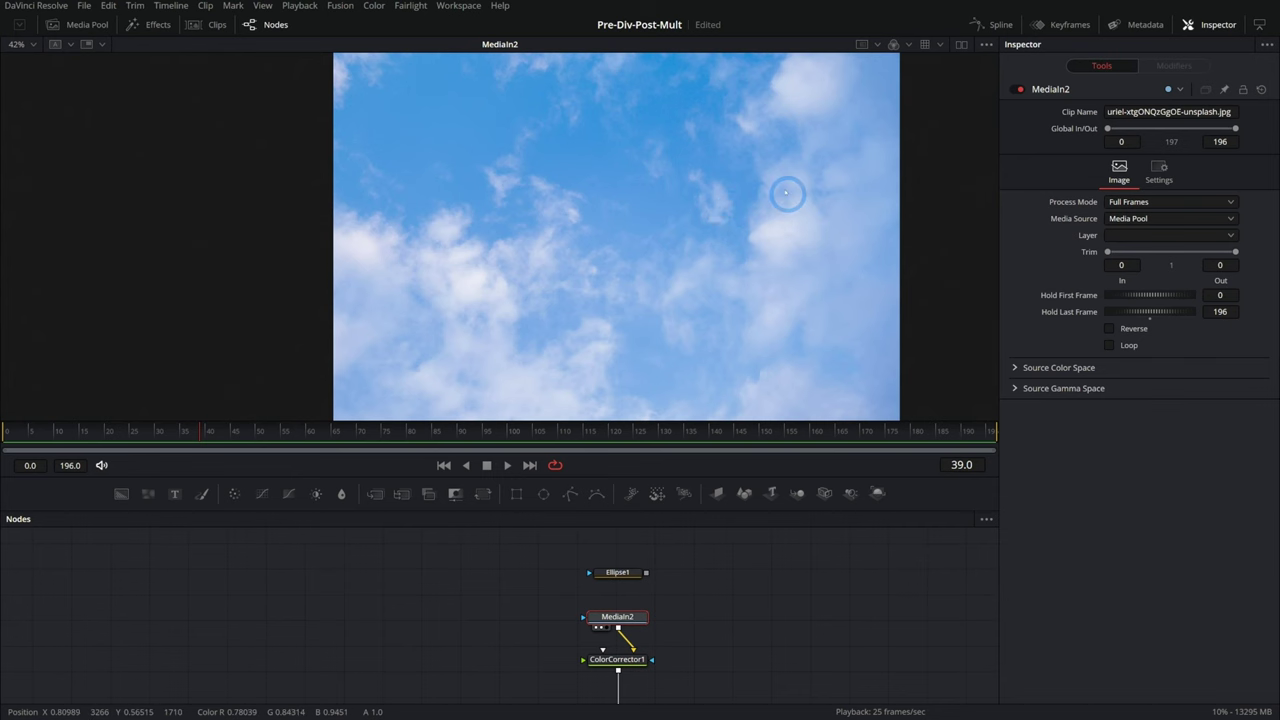
click(897, 44)
click(907, 130)
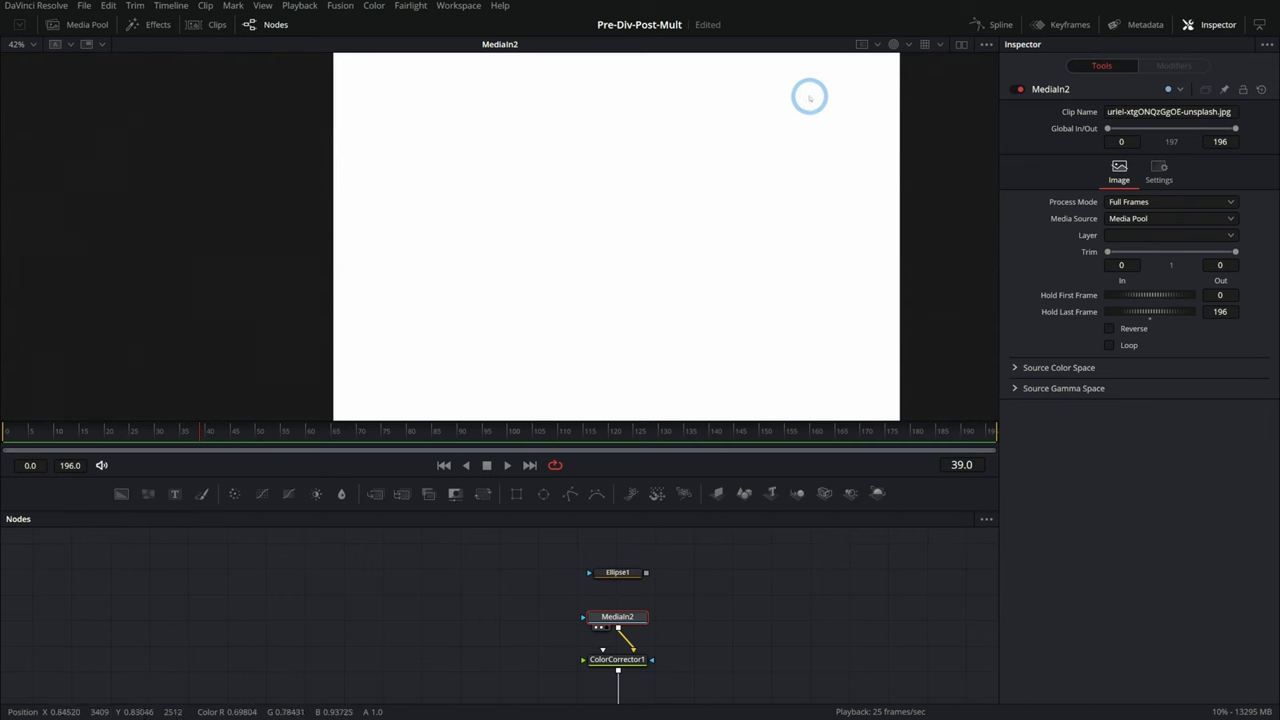
click(907, 44)
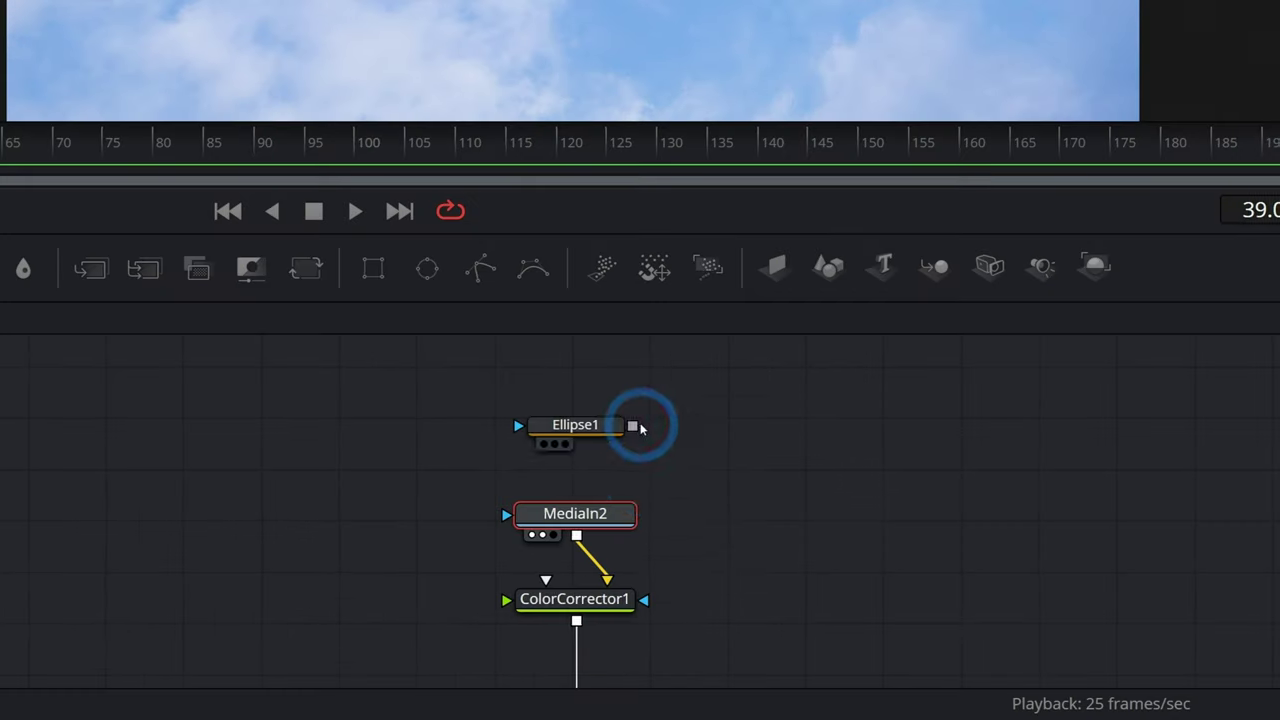
Step: Attach the Ellipse as MediaIn2's mask and show the ellipse settings
drag(646, 572, 583, 617)
drag(639, 520, 637, 518)
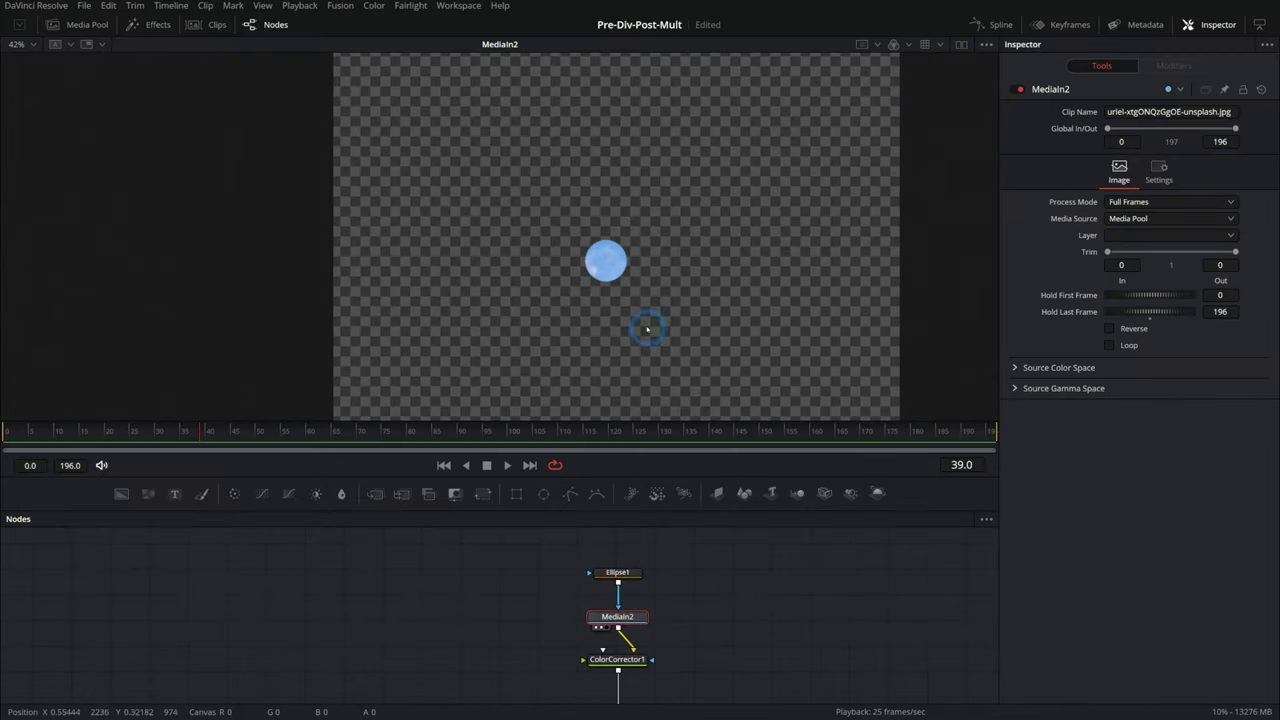
scroll(665, 295, up, 5)
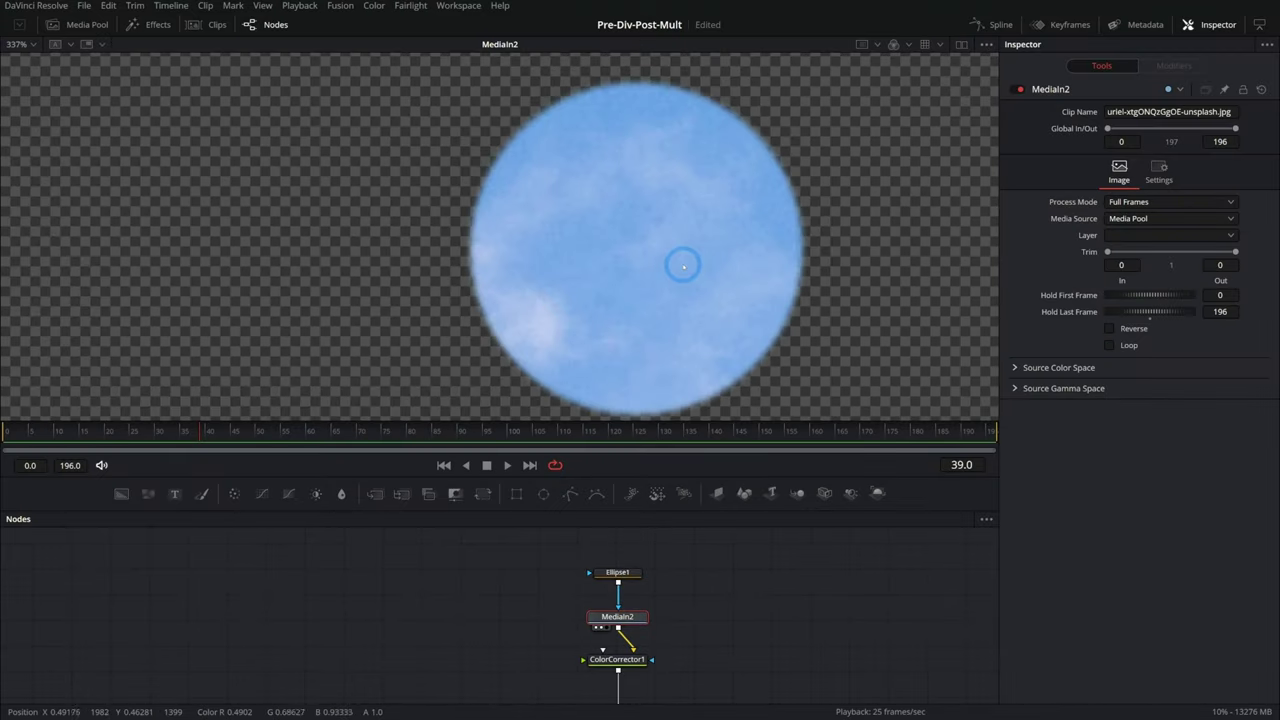
click(673, 264)
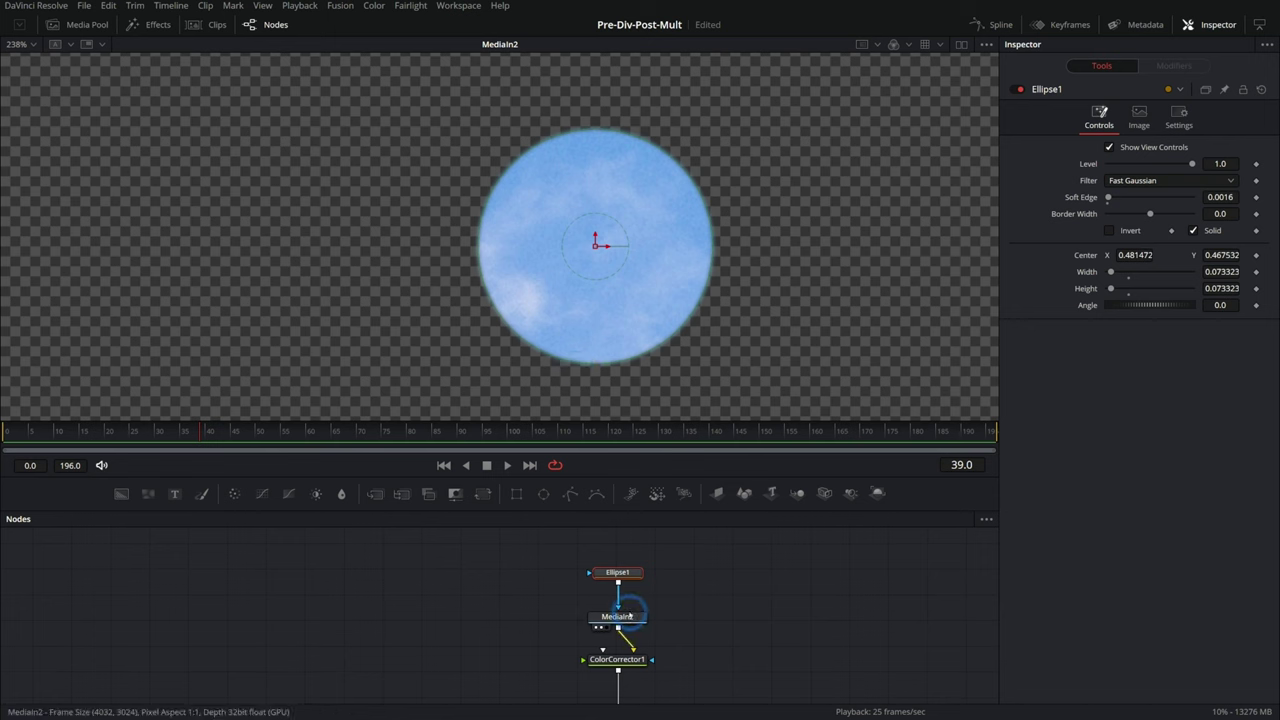
Step: View the masked sky's alpha, then its red and blue channels
click(637, 619)
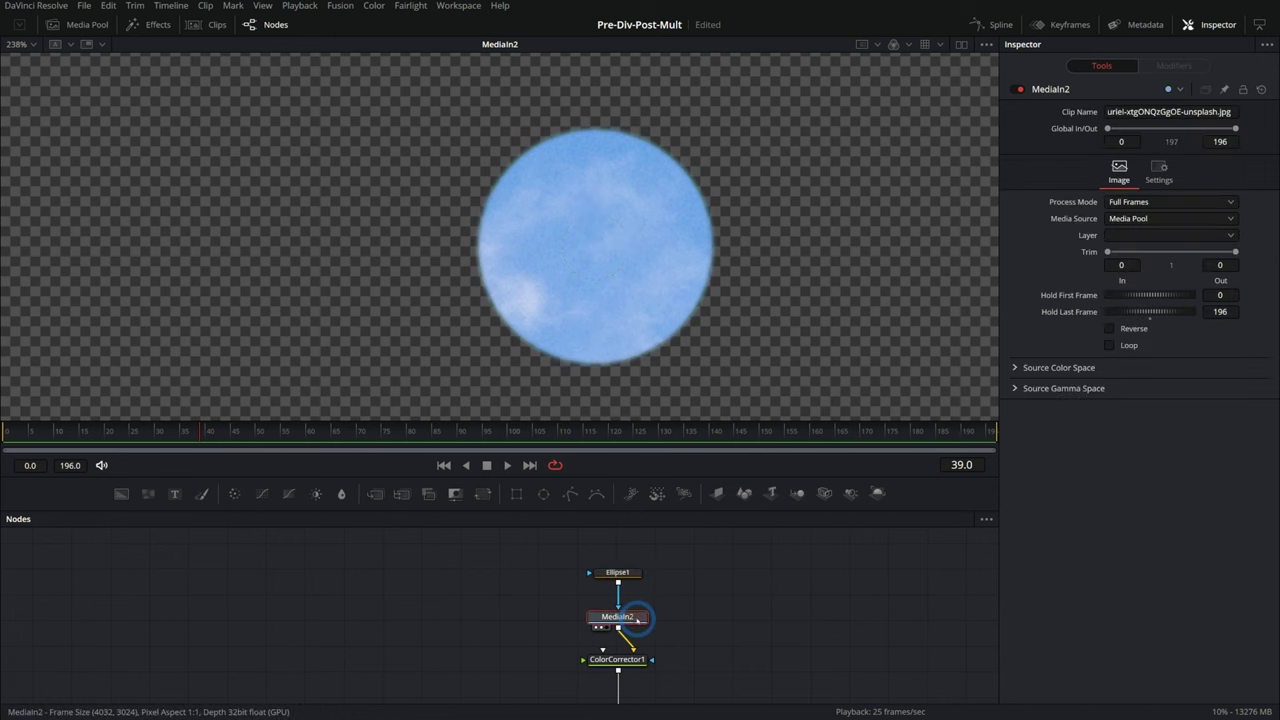
click(893, 44)
click(912, 132)
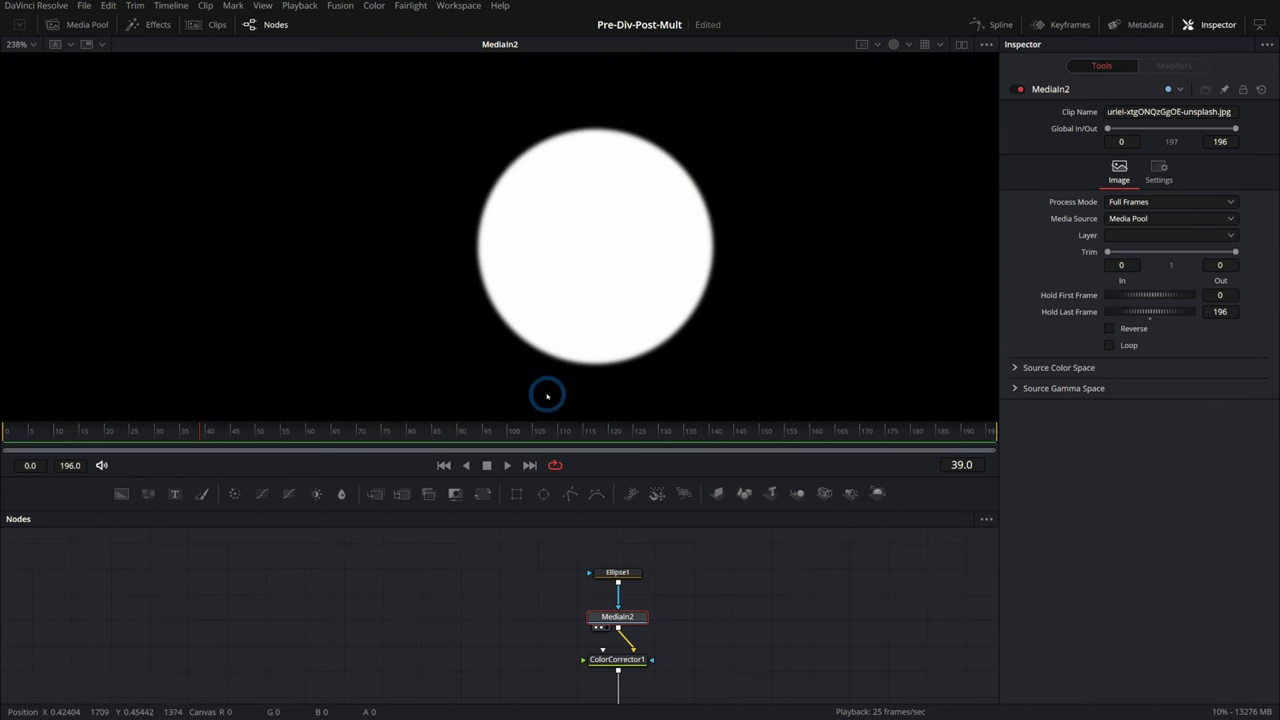
key(r)
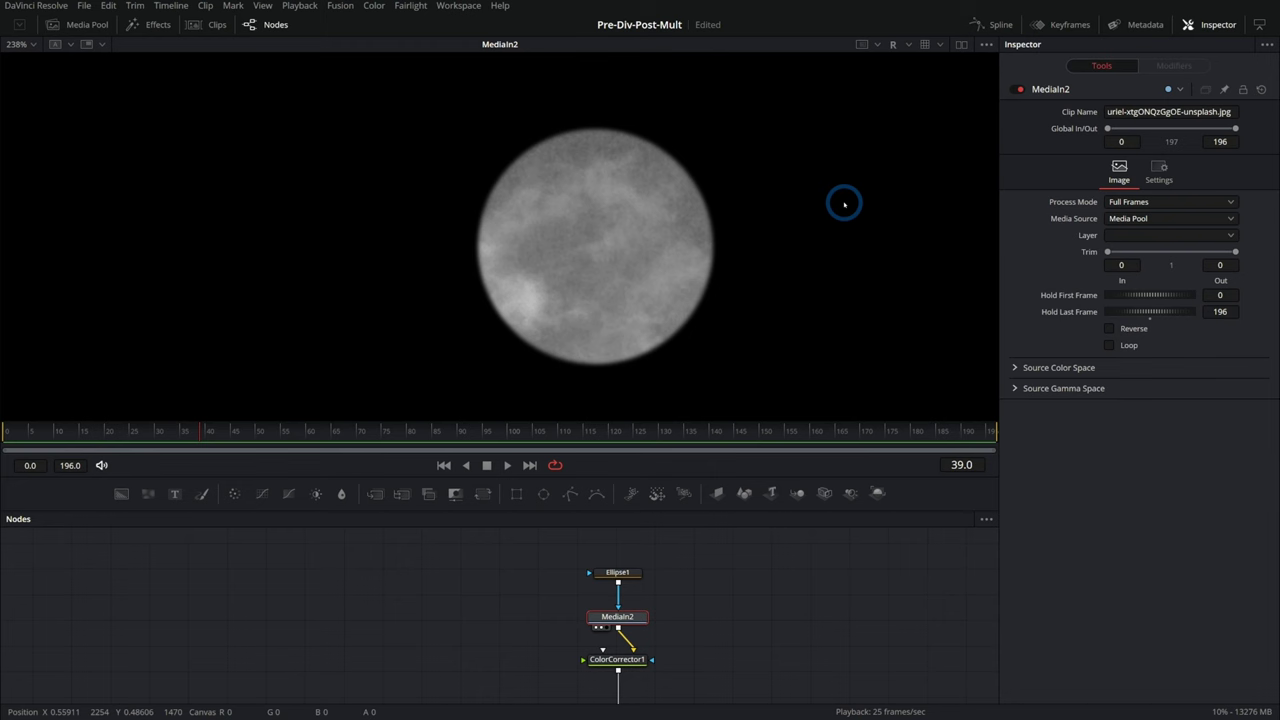
key(b)
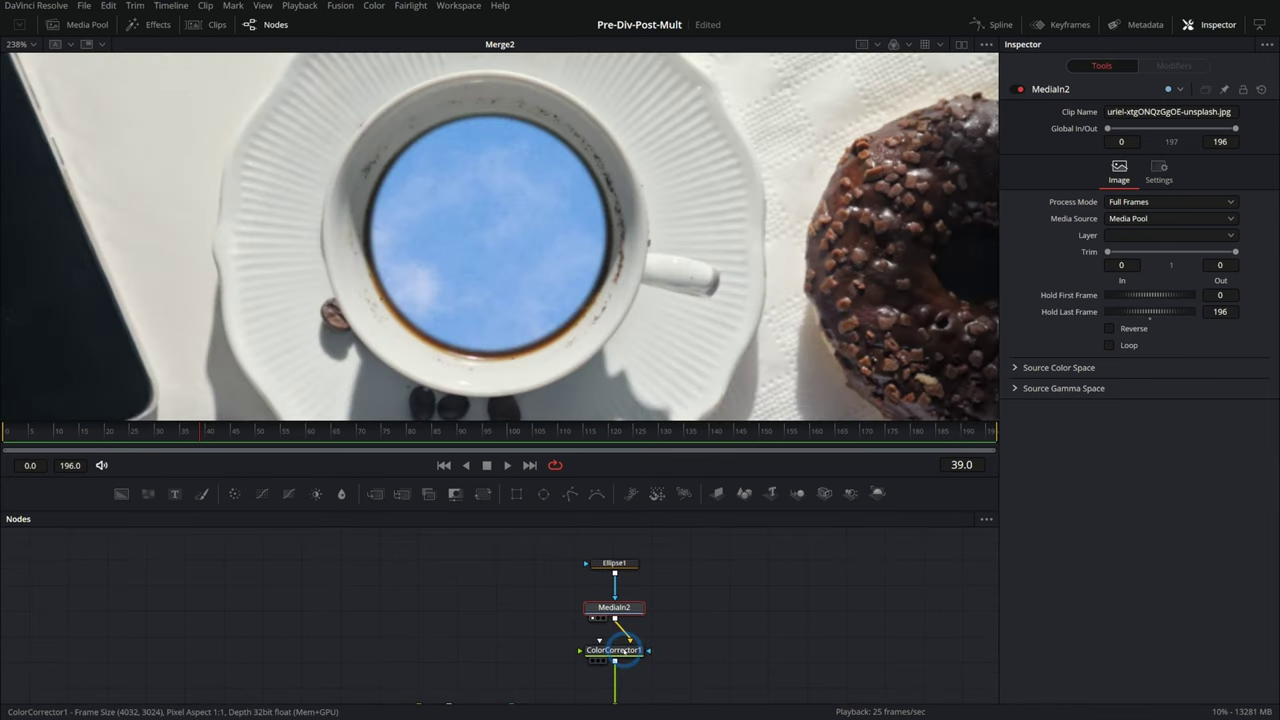
Step: View ColorCorrector1's alpha, zoom into the feathered circle edge, refit, then return to colour
click(614, 650)
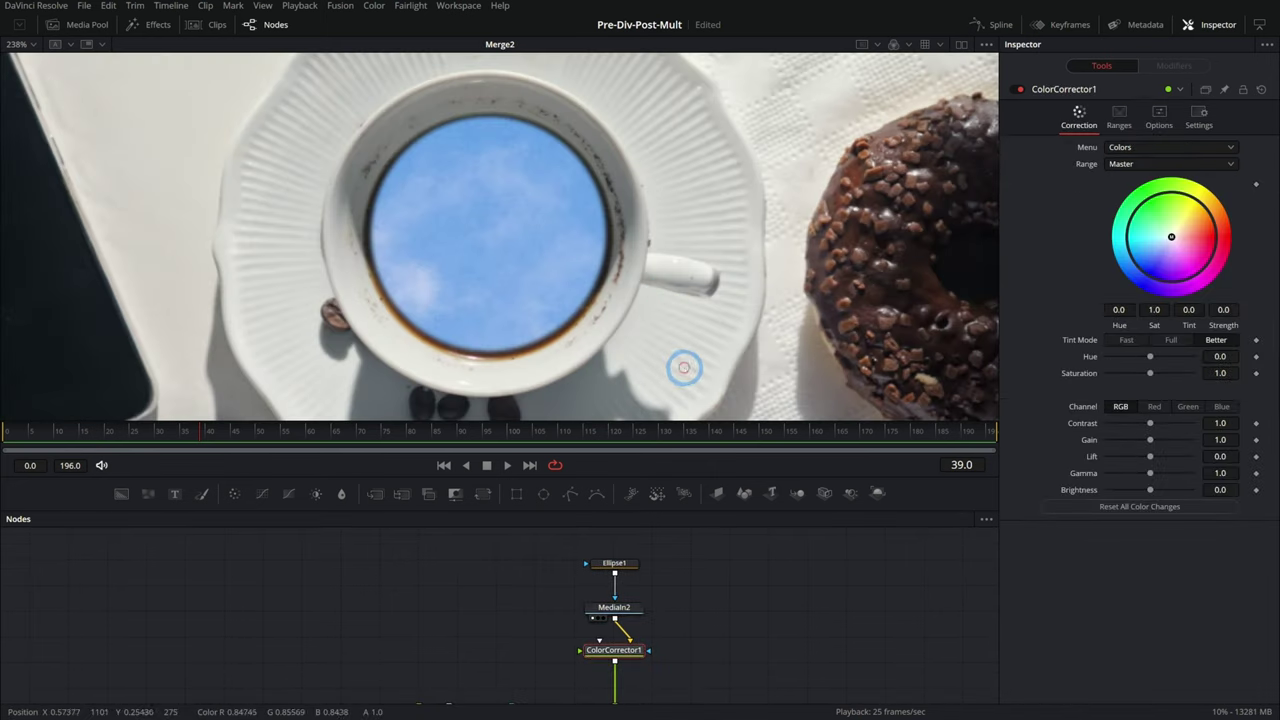
key(1)
click(893, 47)
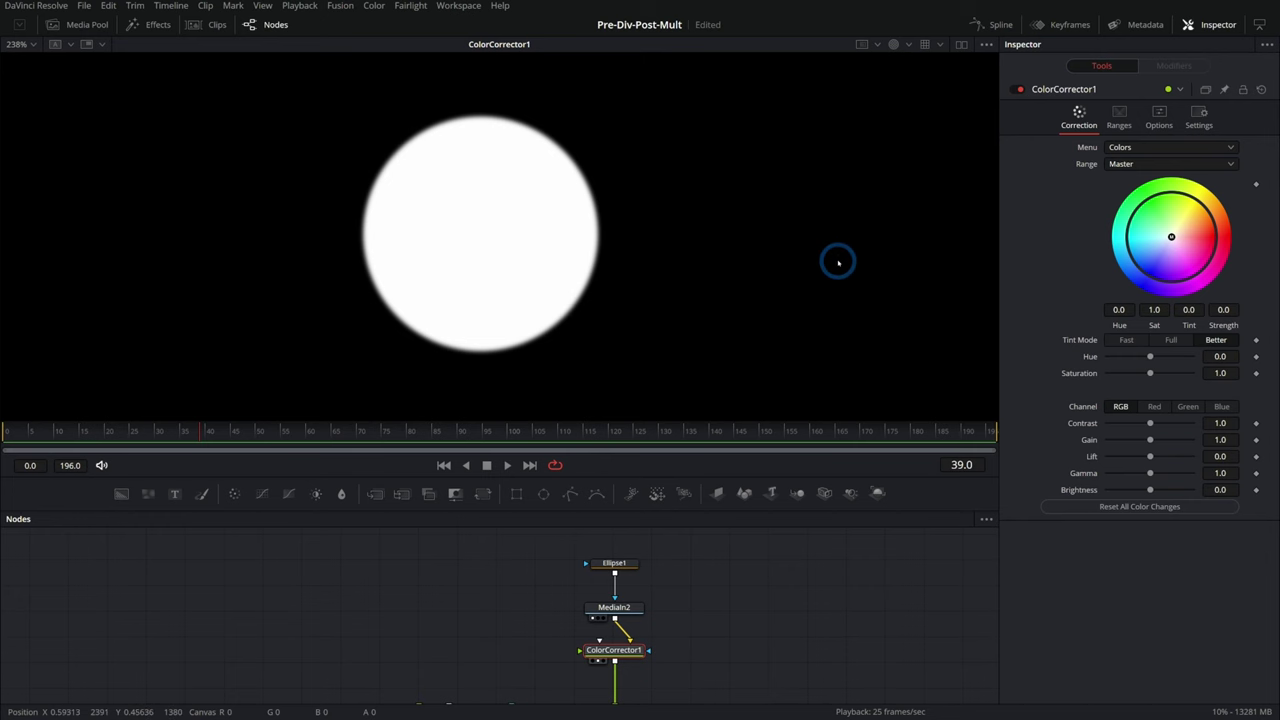
scroll(571, 197, up, 3)
scroll(617, 203, up, 4)
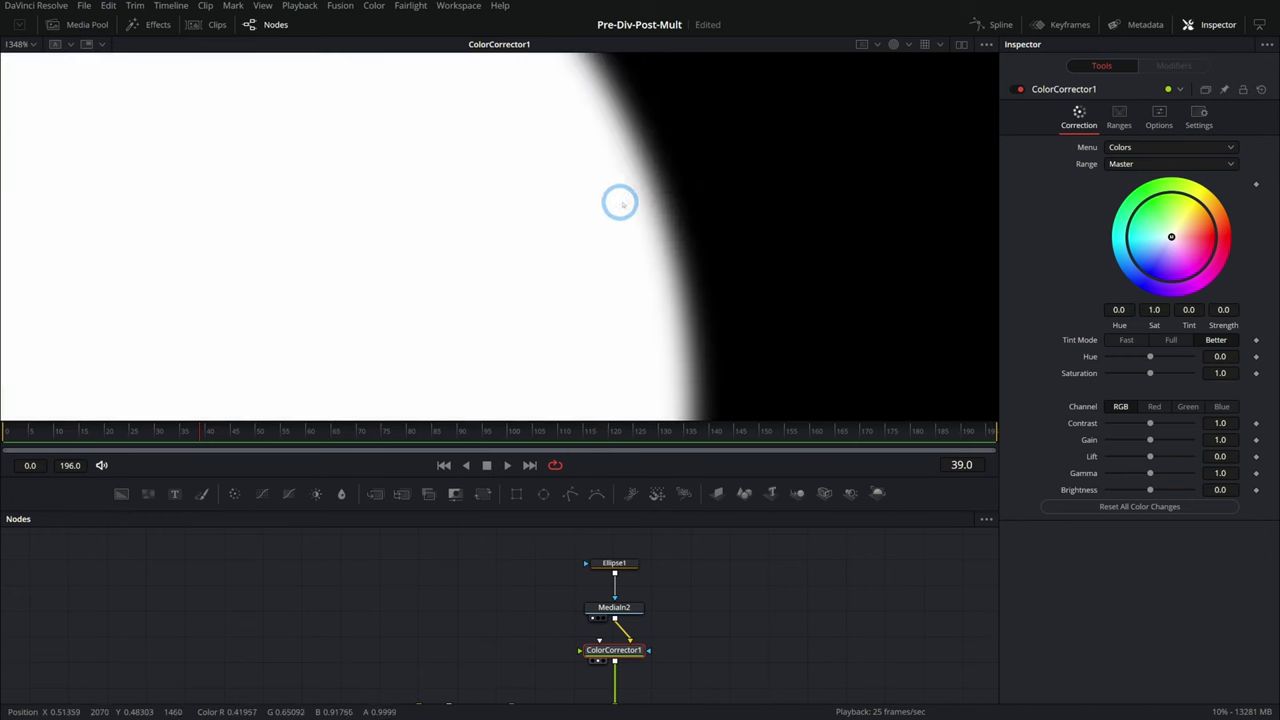
scroll(674, 200, up, 3)
scroll(681, 209, up, 3)
scroll(681, 209, up, 2)
scroll(686, 209, up, 1)
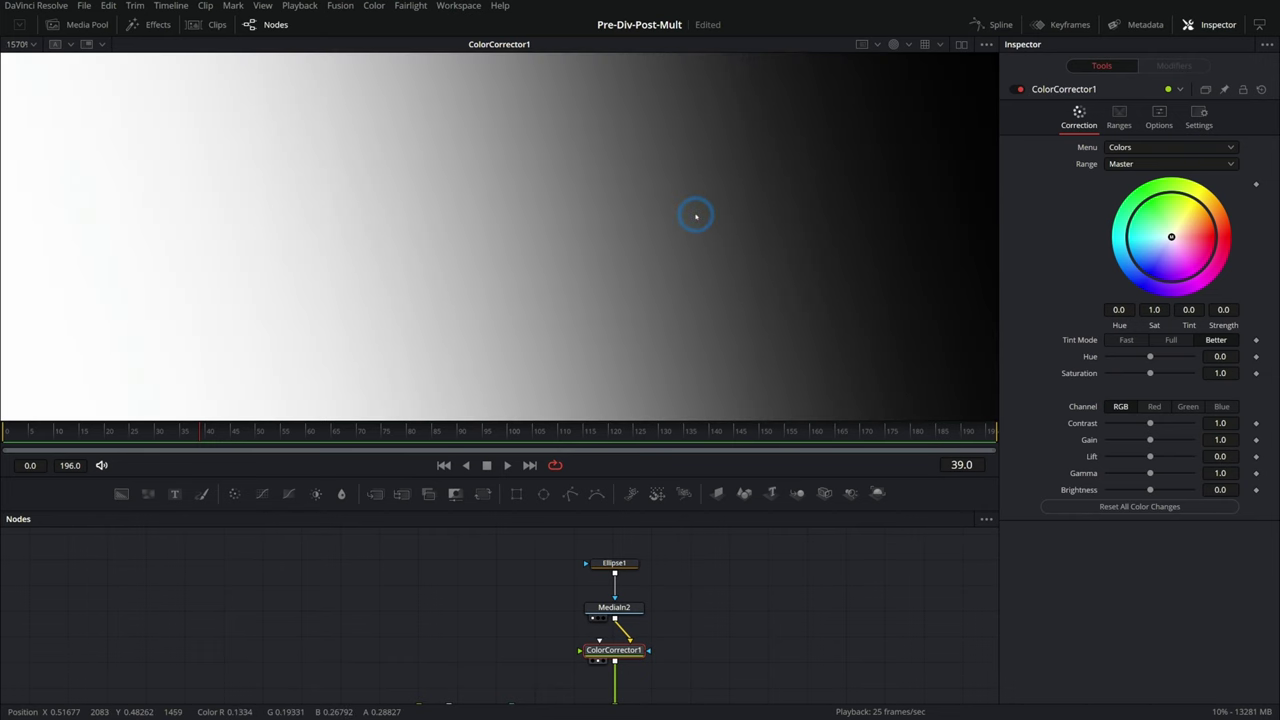
scroll(694, 214, down, 2)
scroll(743, 206, up, 3)
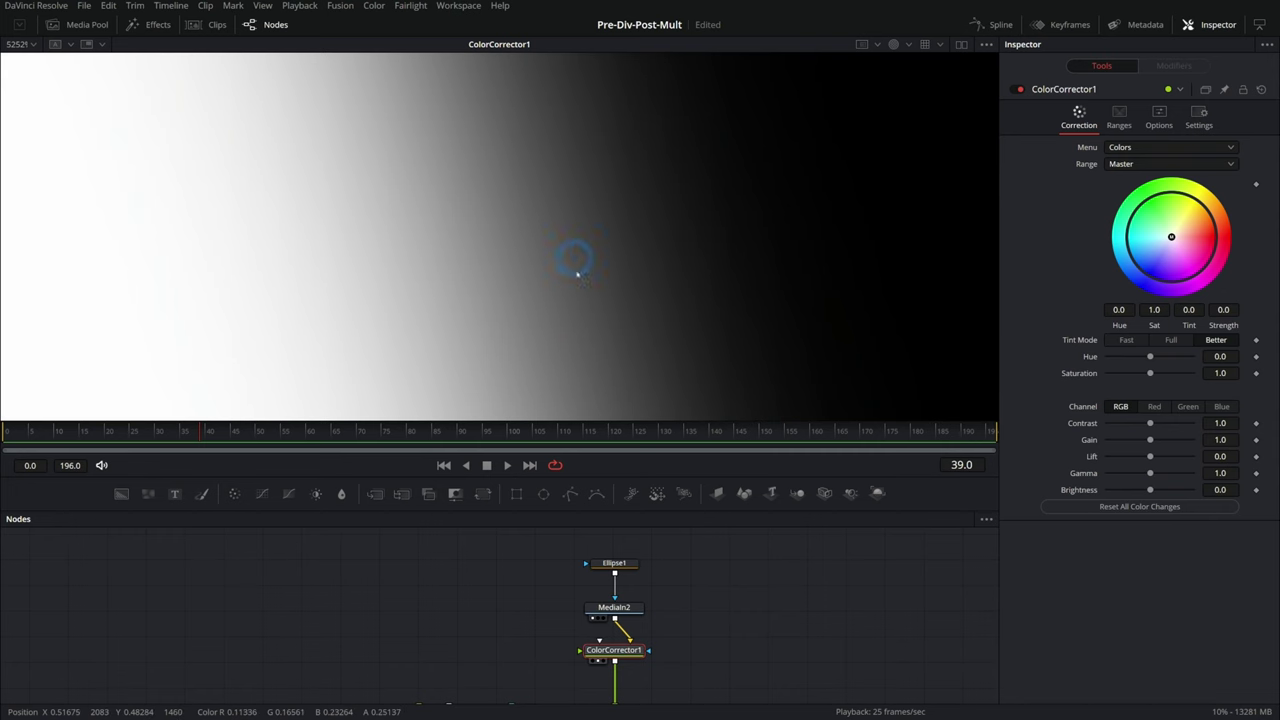
key(ctrl+f)
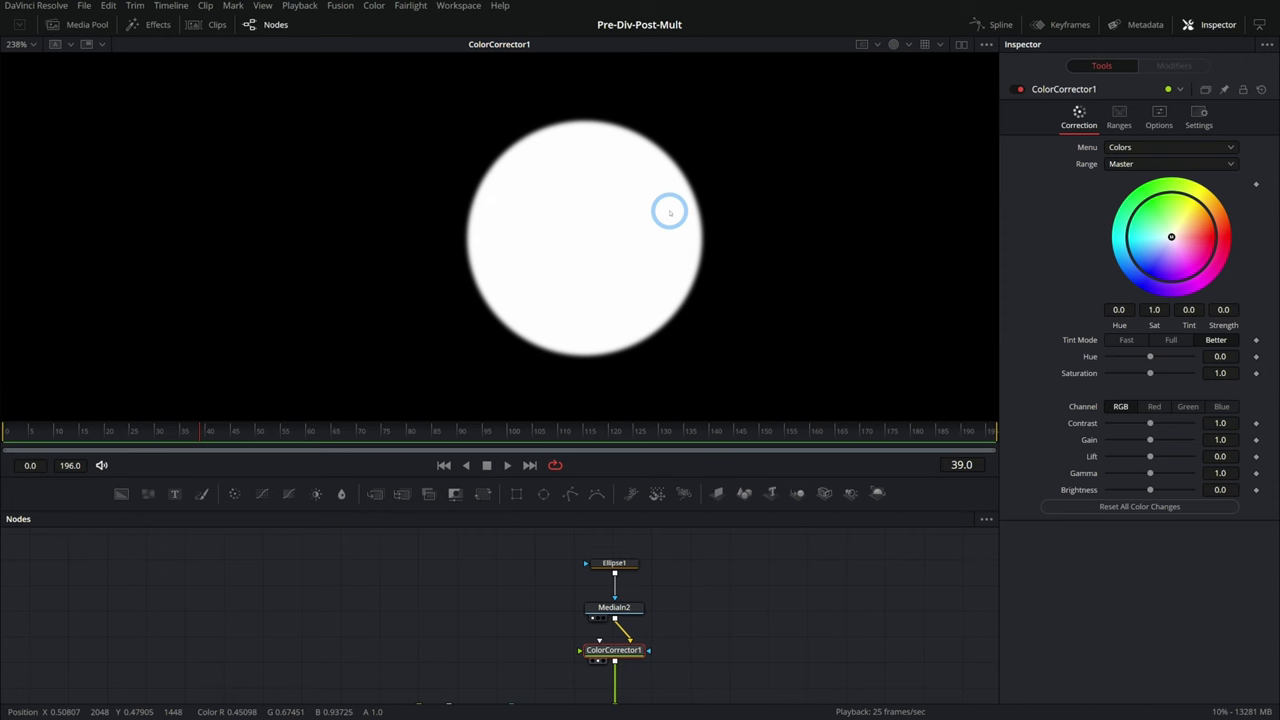
key(c)
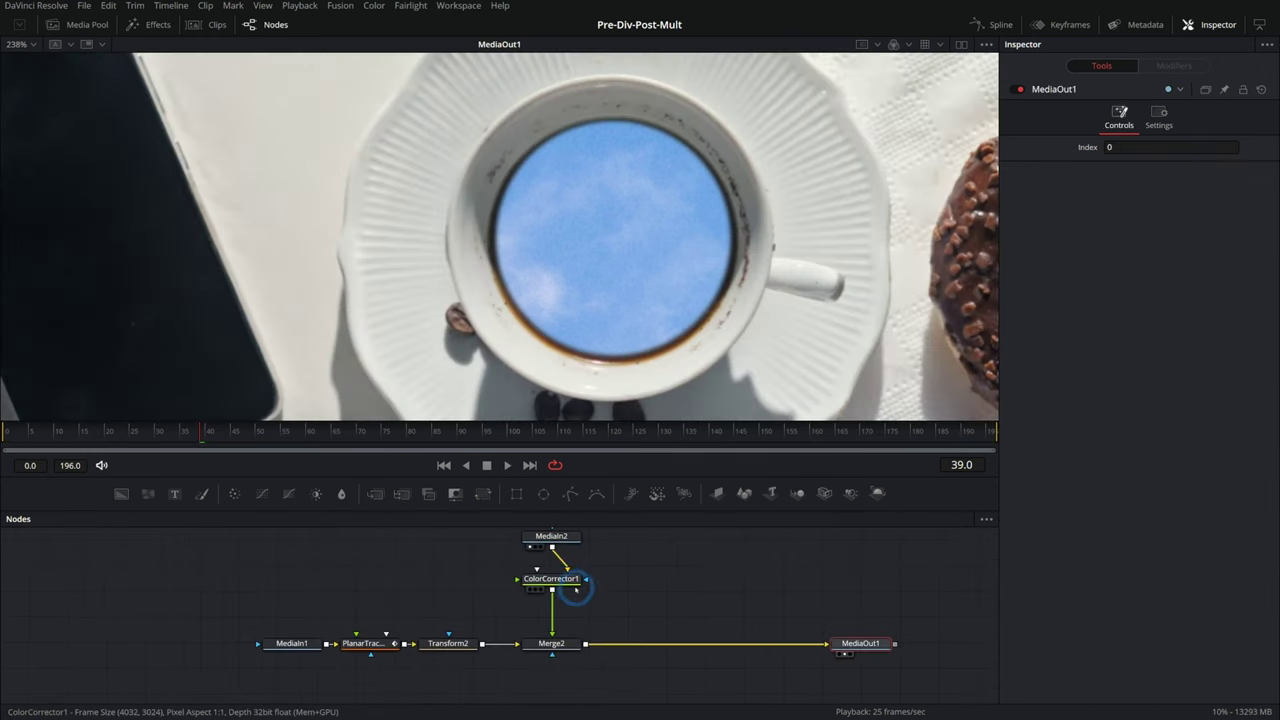
Step: Try contrast and lift tweaks on the final composite, undo them, then set contrast to 2.21
click(560, 580)
scroll(772, 213, up, 2)
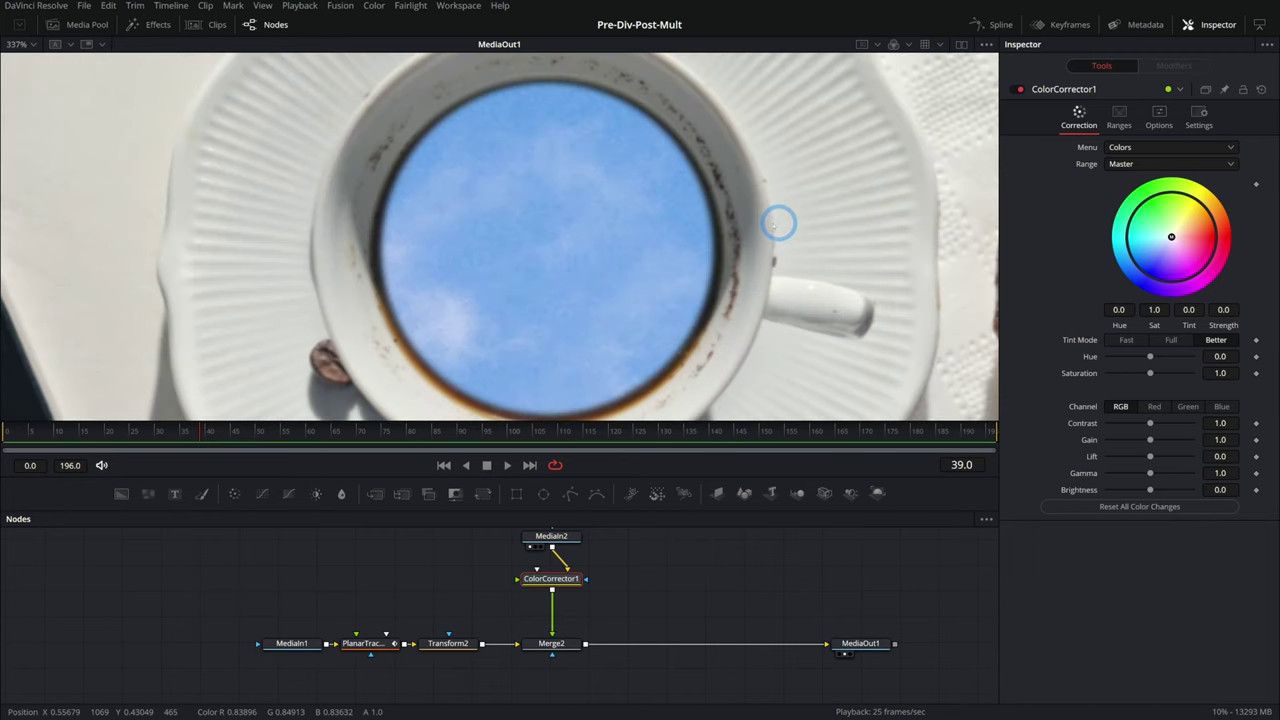
drag(1150, 424, 1171, 429)
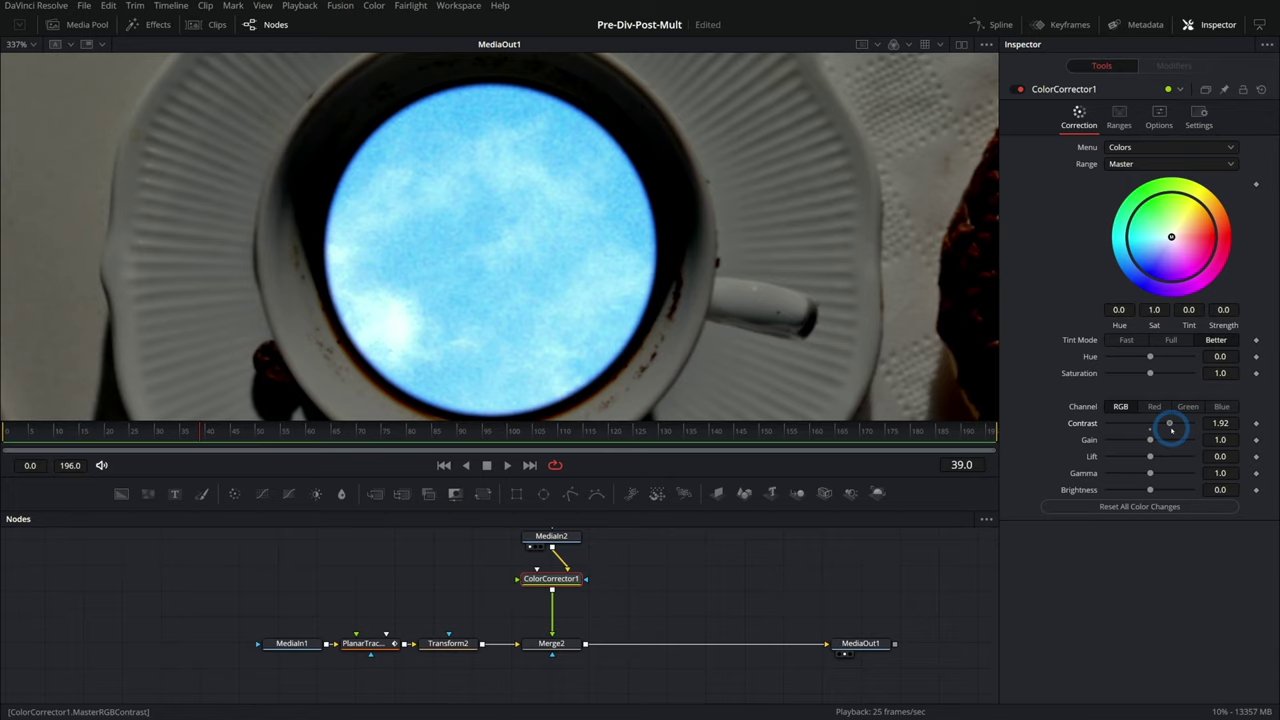
drag(1171, 429, 1158, 431)
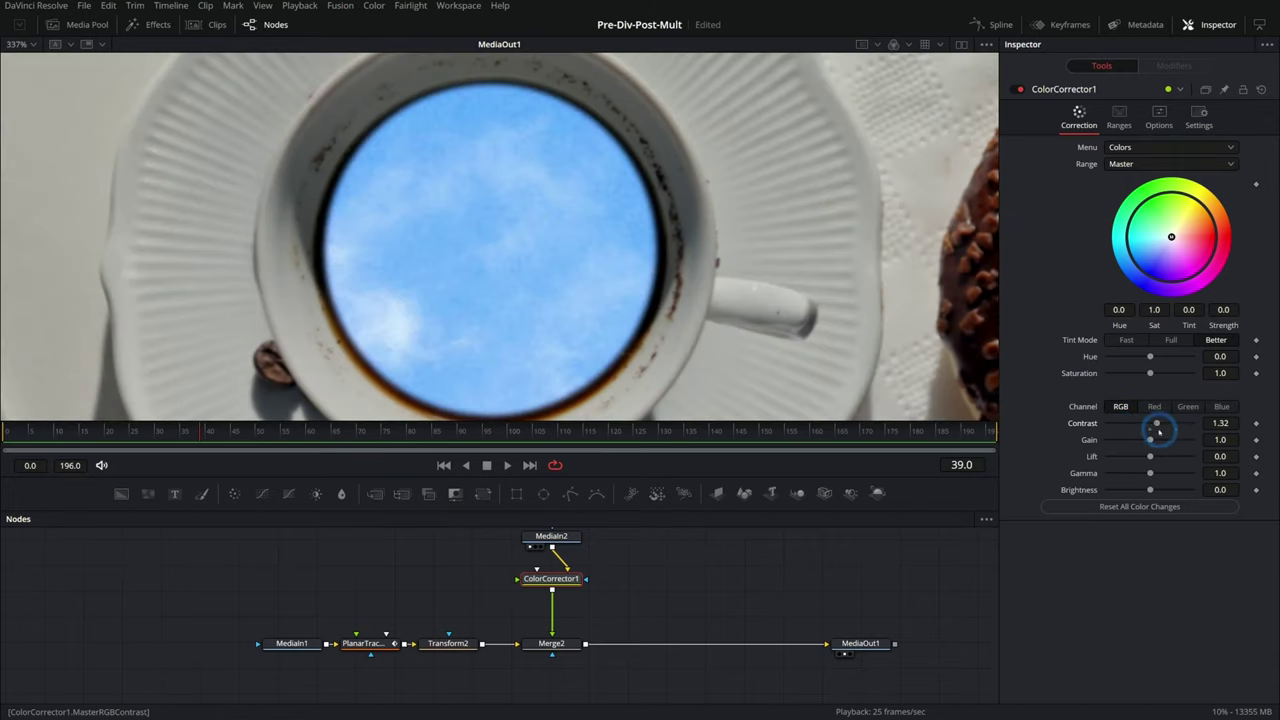
drag(1150, 457, 1140, 457)
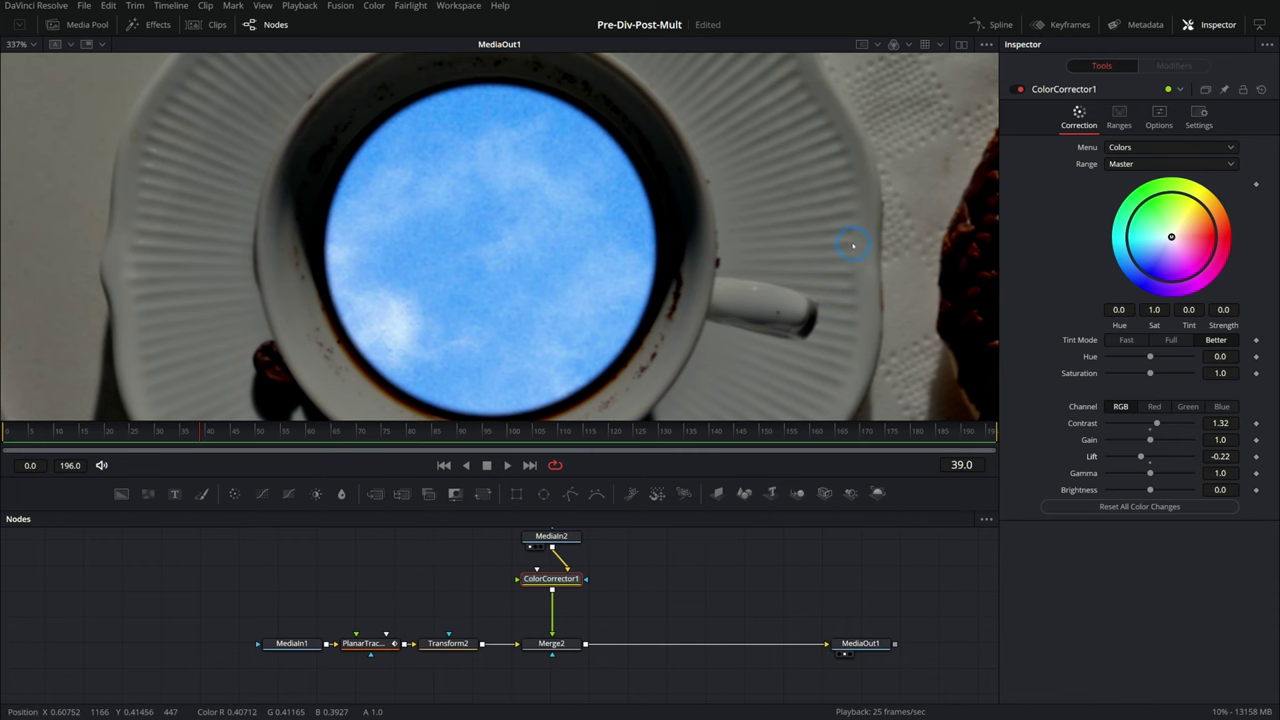
key(ctrl+z)
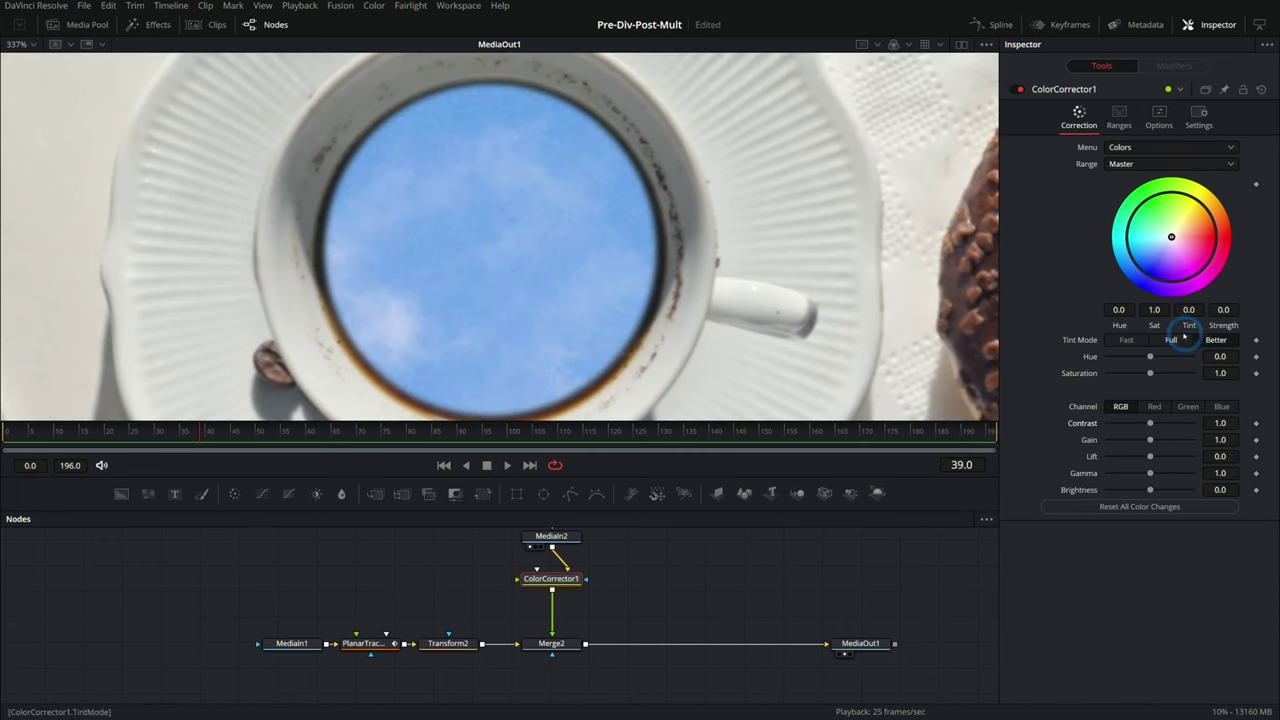
drag(1150, 423, 1175, 423)
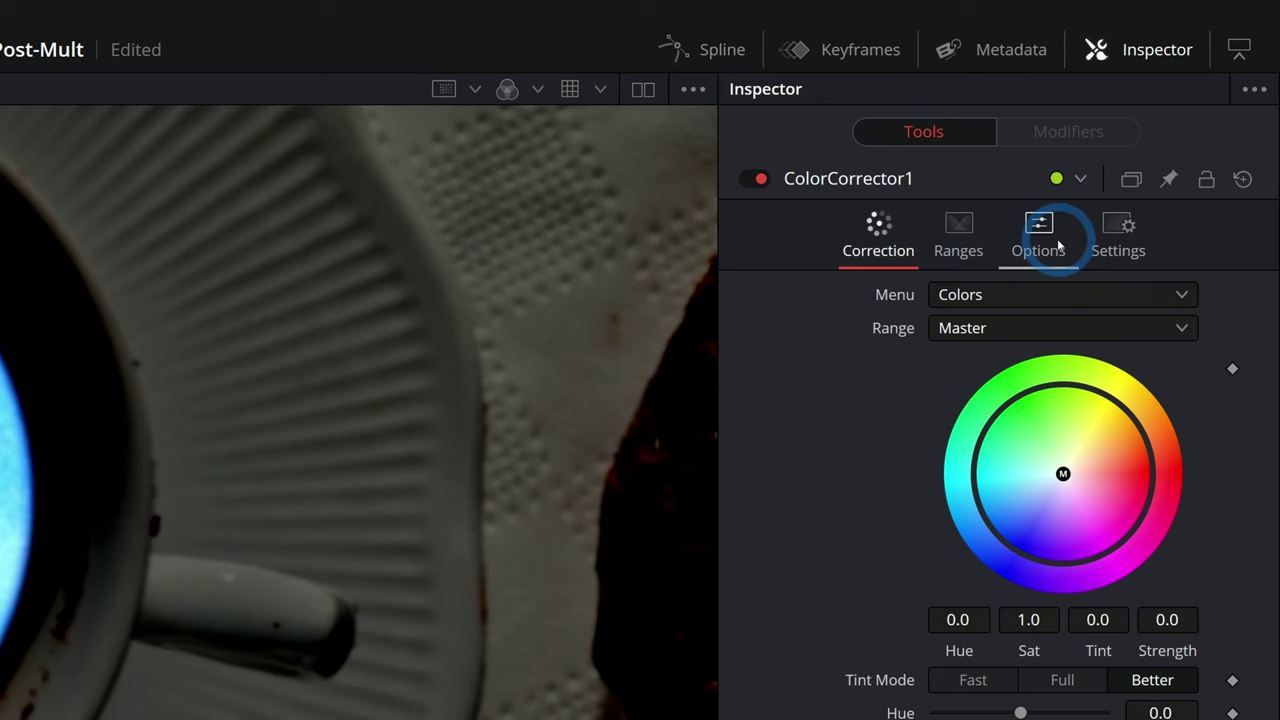
Step: Enable Pre-Divide / Post-Multiply in ColorCorrector1's Options tab
click(1058, 246)
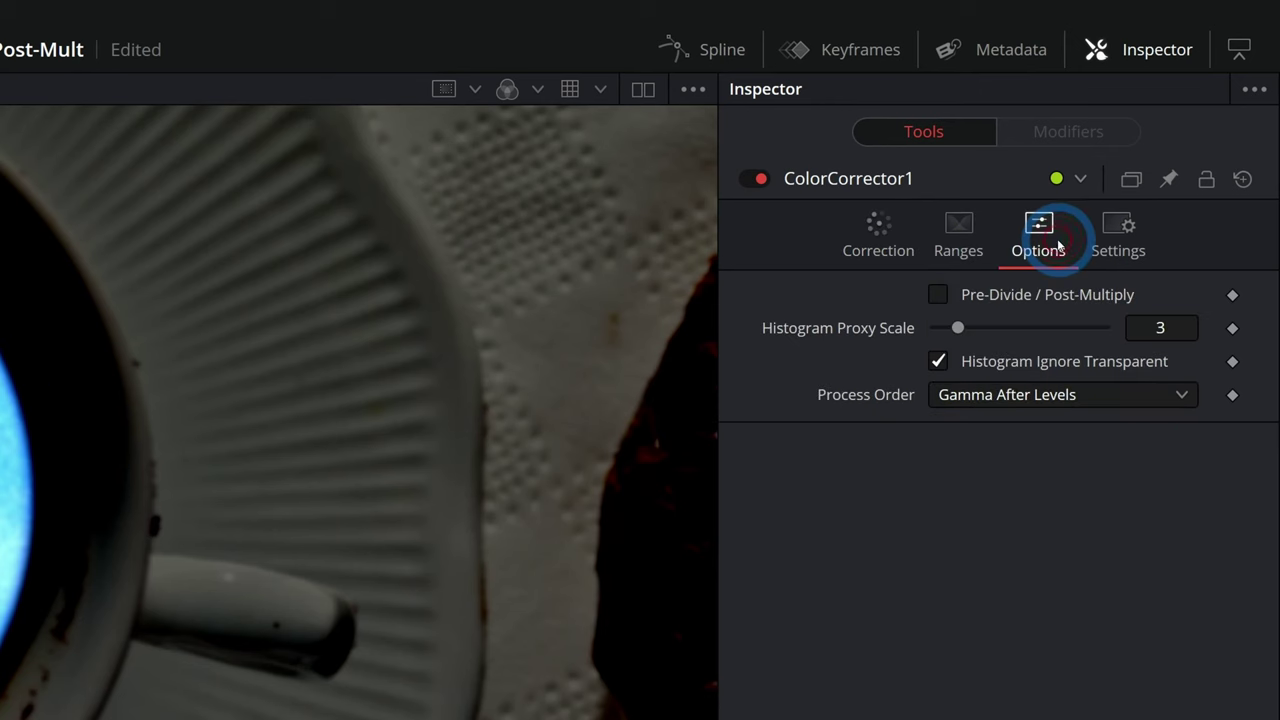
click(938, 295)
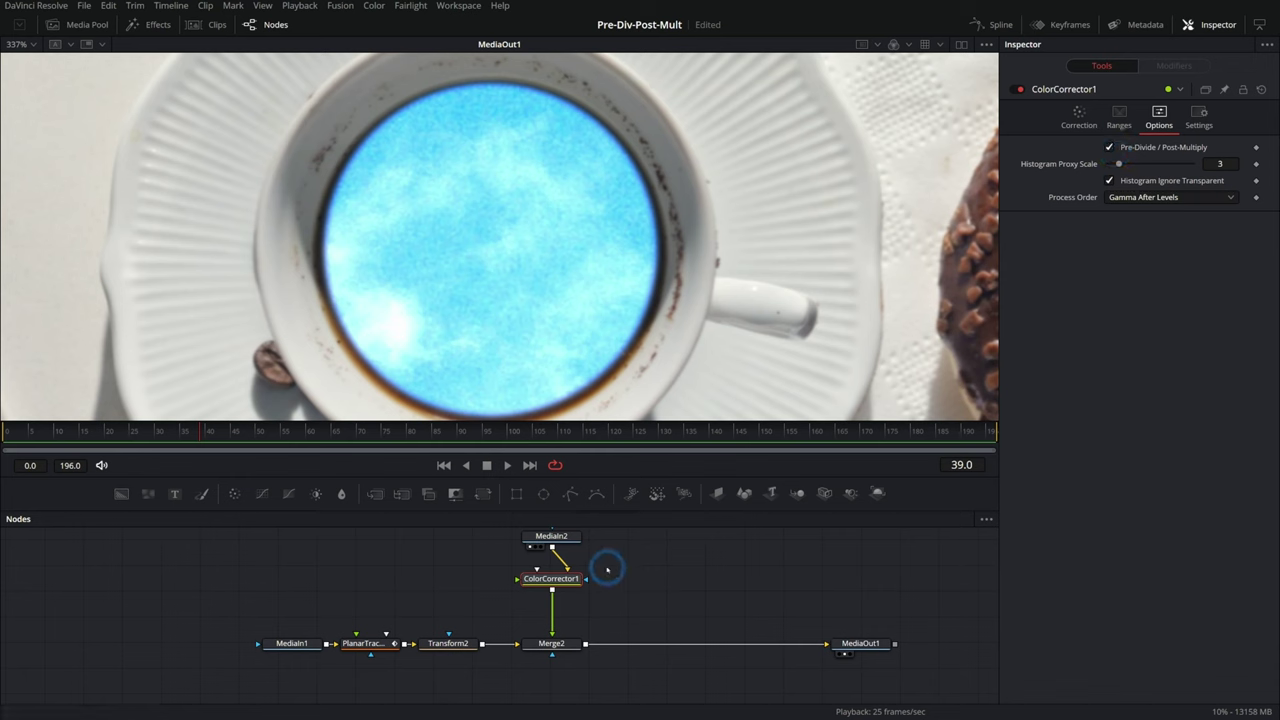
click(1079, 116)
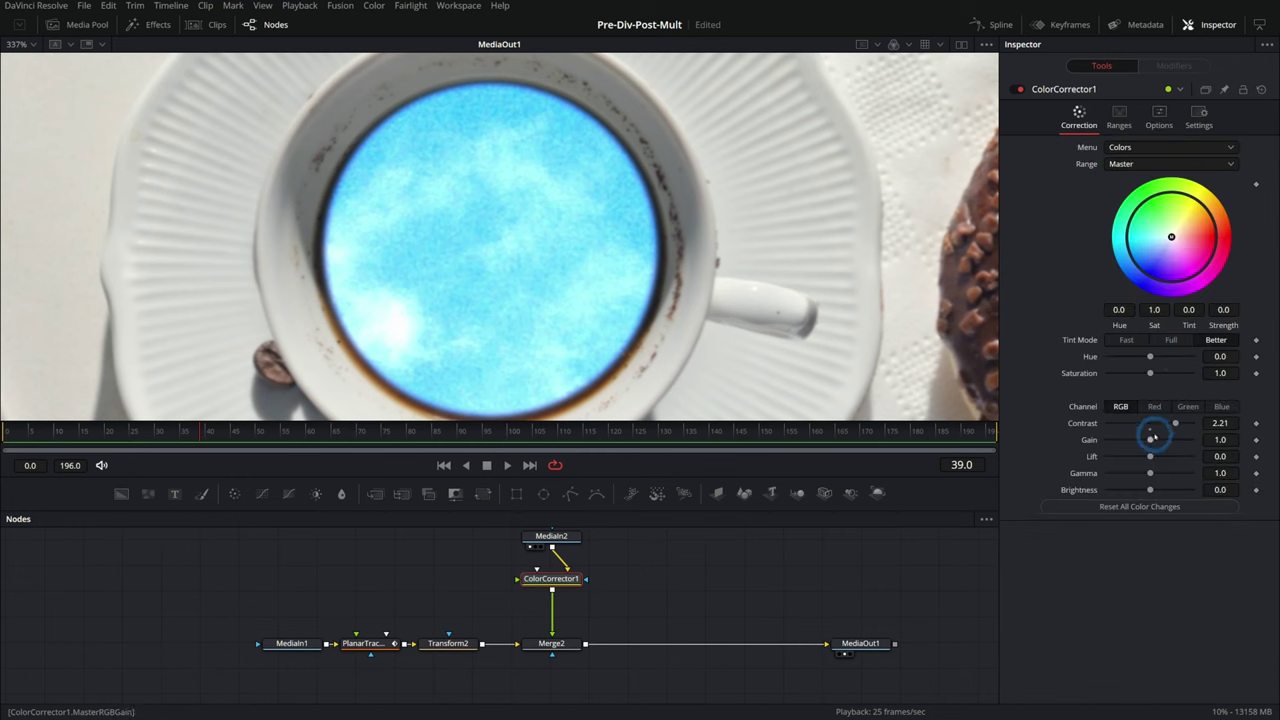
Step: Readjust contrast and lift to -0.64, save the project, and revisit the Options tab
mouse_move(1175, 423)
mouse_down()
mouse_move(1130, 423)
mouse_move(1175, 423)
mouse_move(1130, 456)
mouse_move(1156, 457)
mouse_move(1122, 457)
mouse_up()
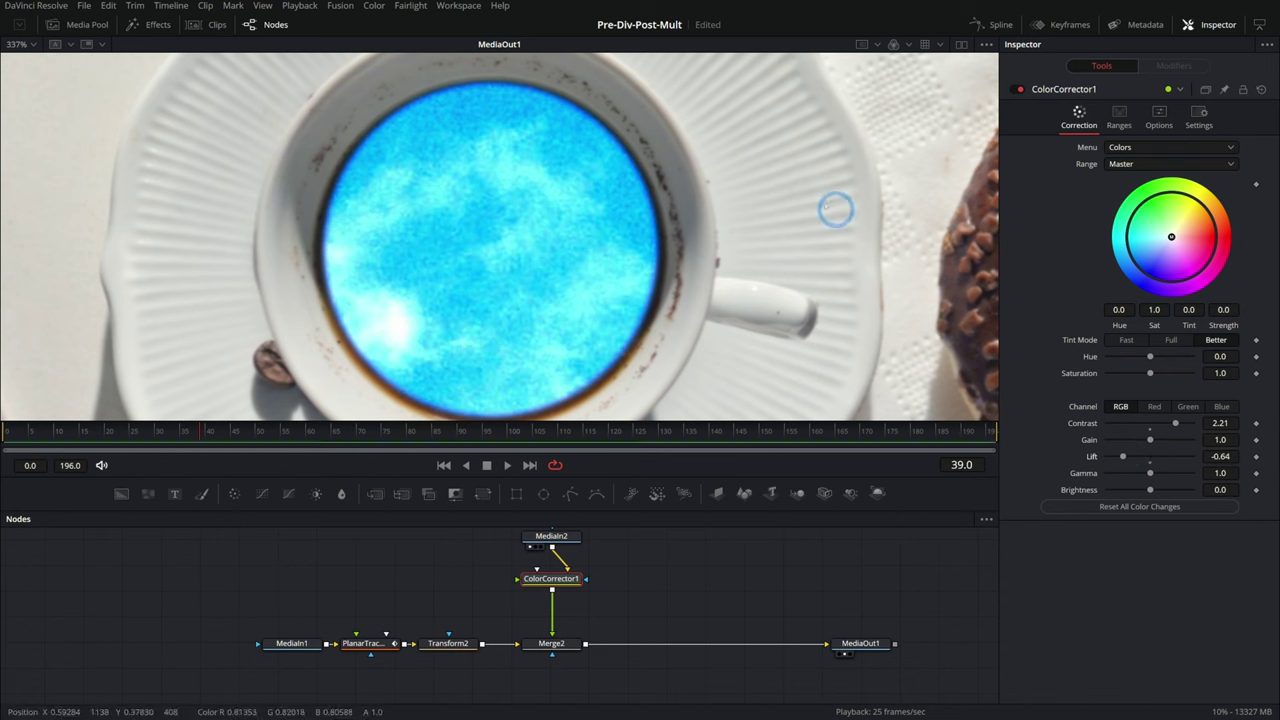
key(ctrl+s)
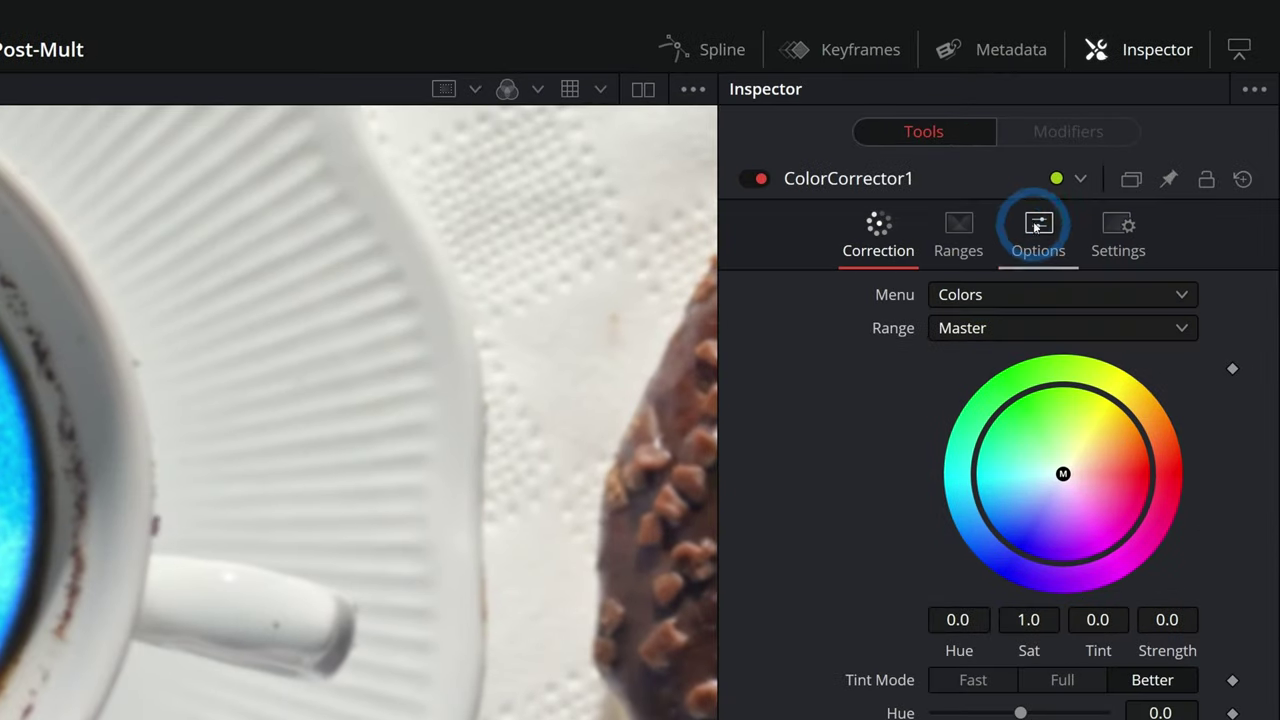
click(1158, 112)
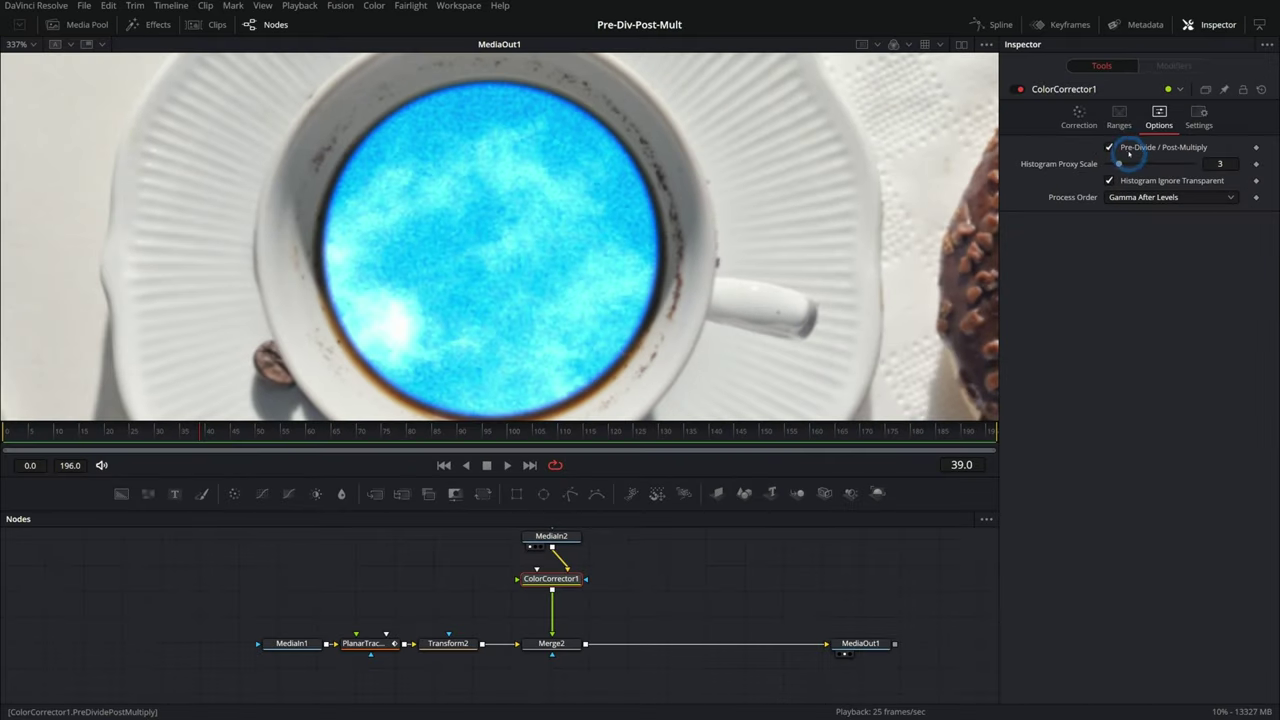
click(1080, 380)
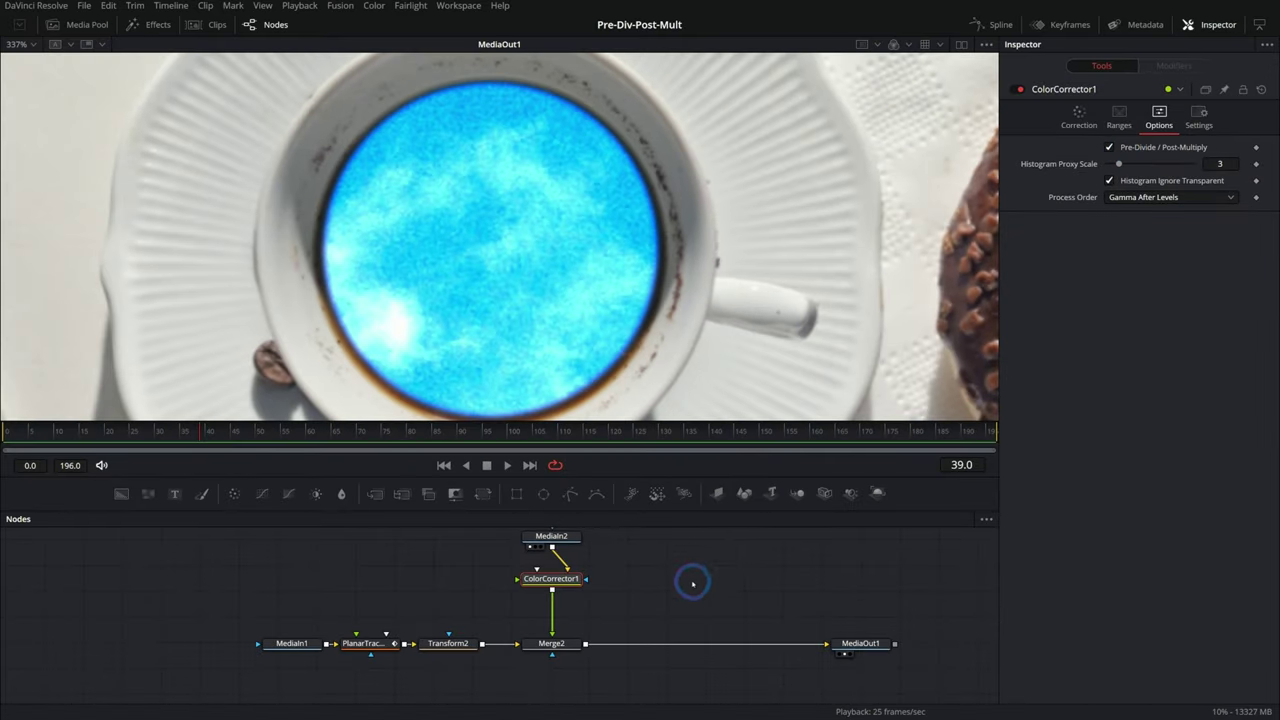
Step: Add Color Curves and Brightness Contrast nodes and select both to compare them in the Inspector
drag(264, 493, 684, 582)
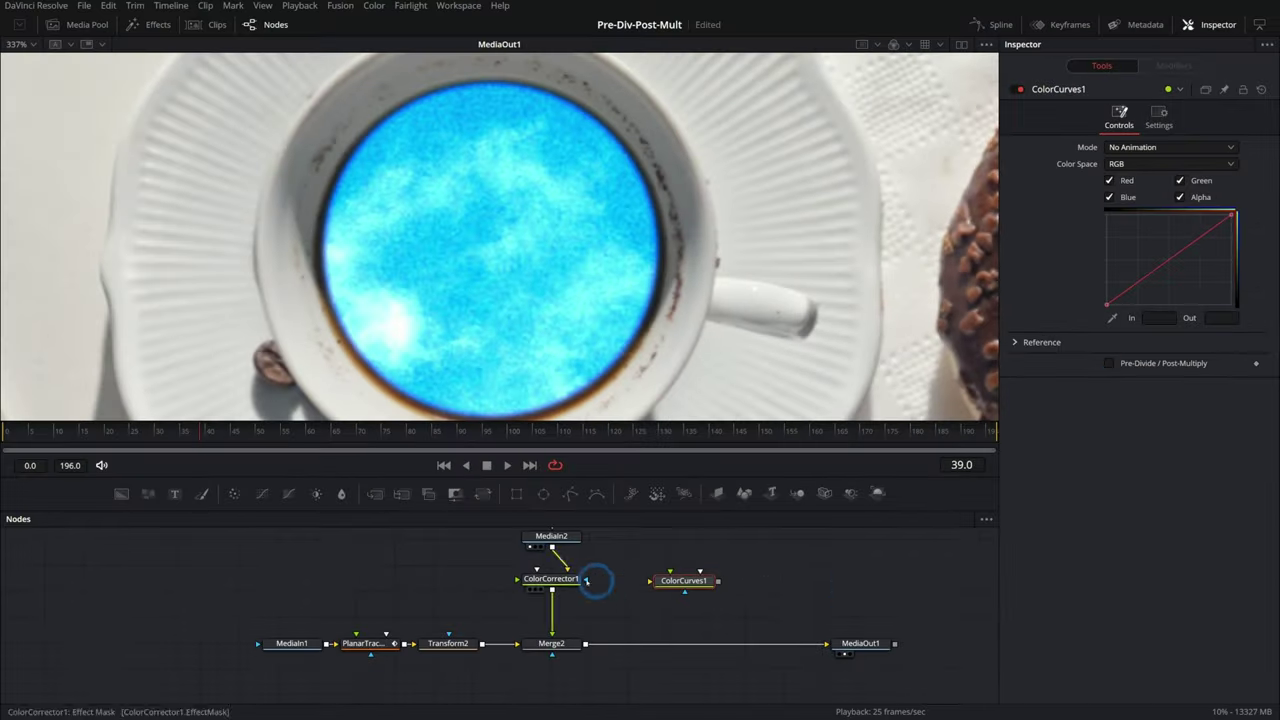
drag(234, 493, 795, 572)
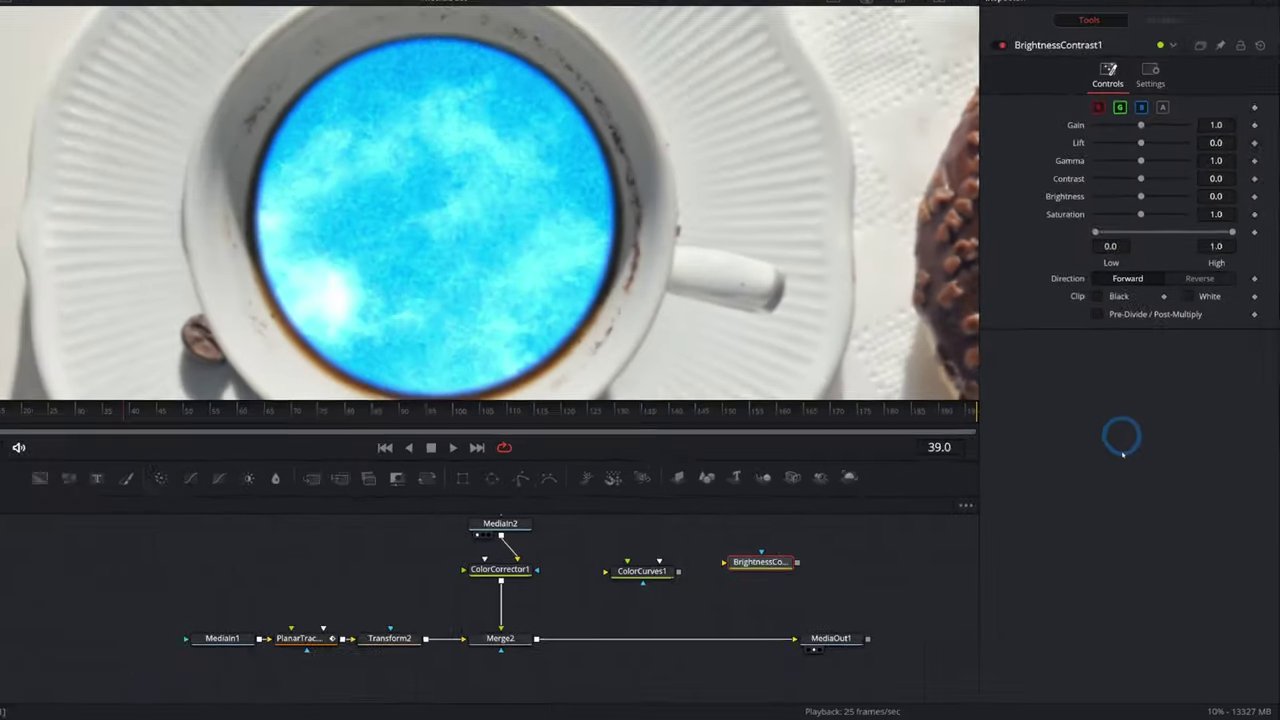
drag(823, 544, 658, 608)
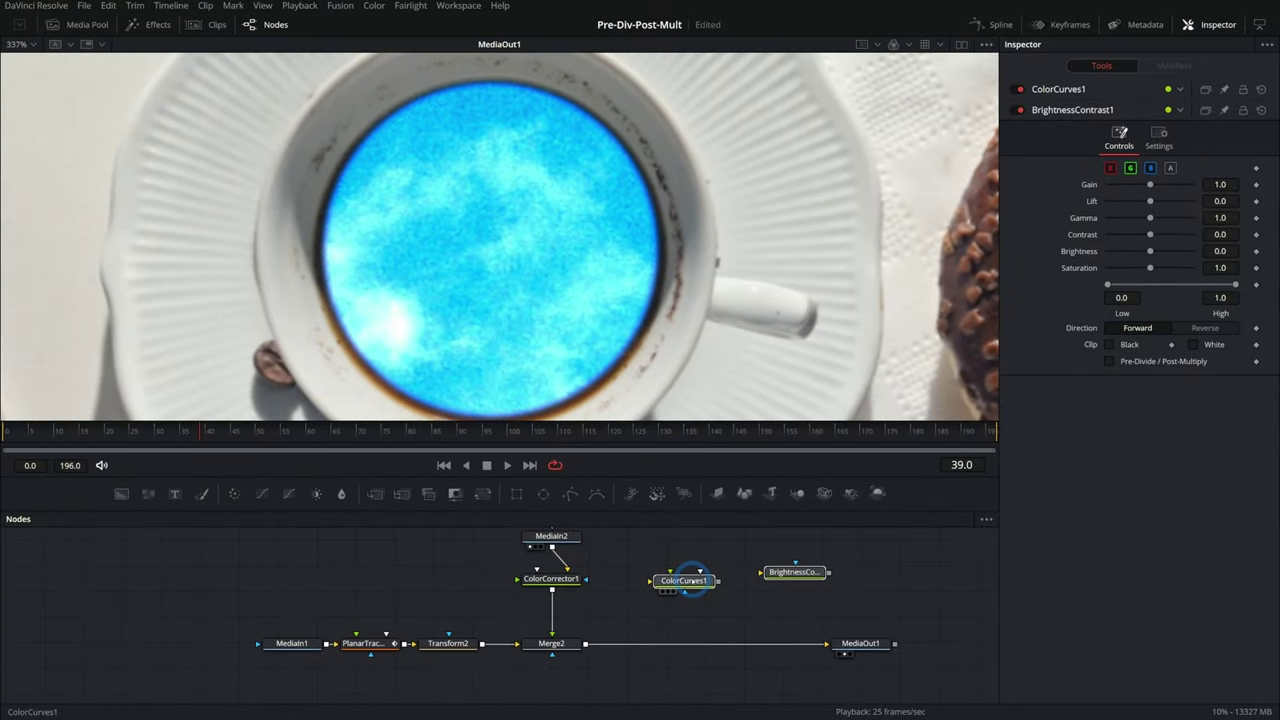
click(638, 348)
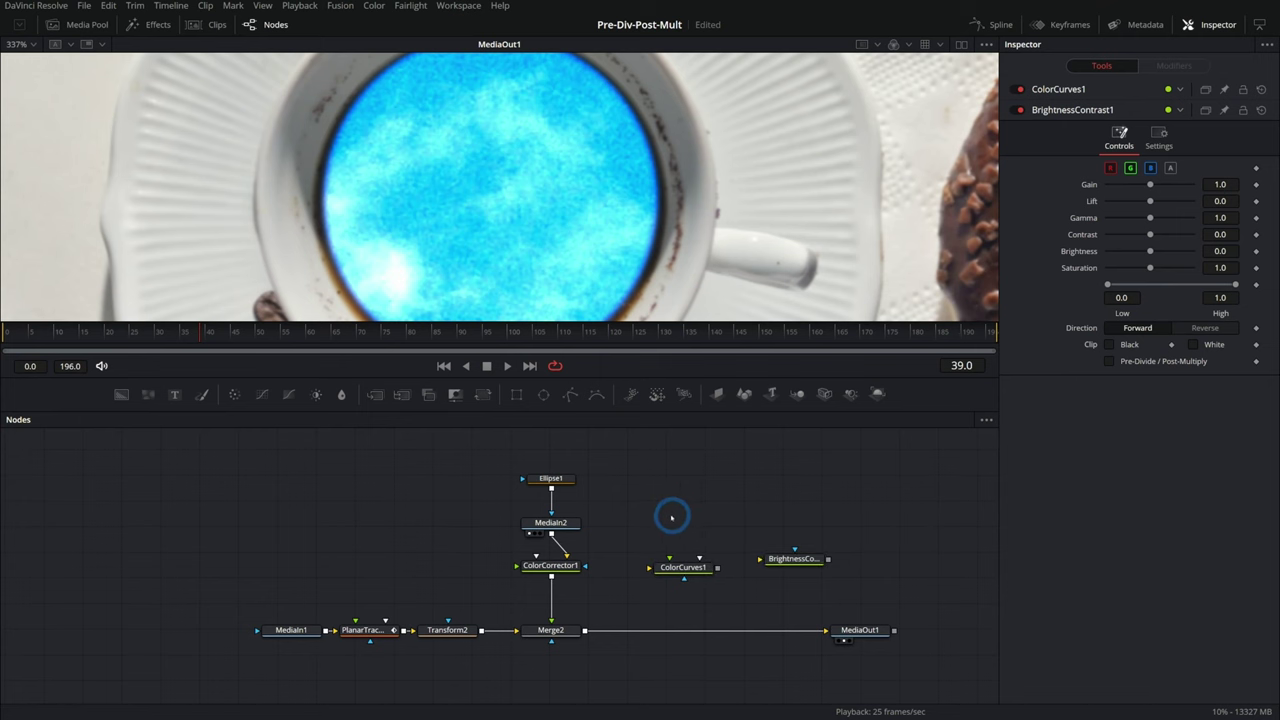
Step: Add an Alpha Divide node from the tool search
key(shift+space)
text(alp)
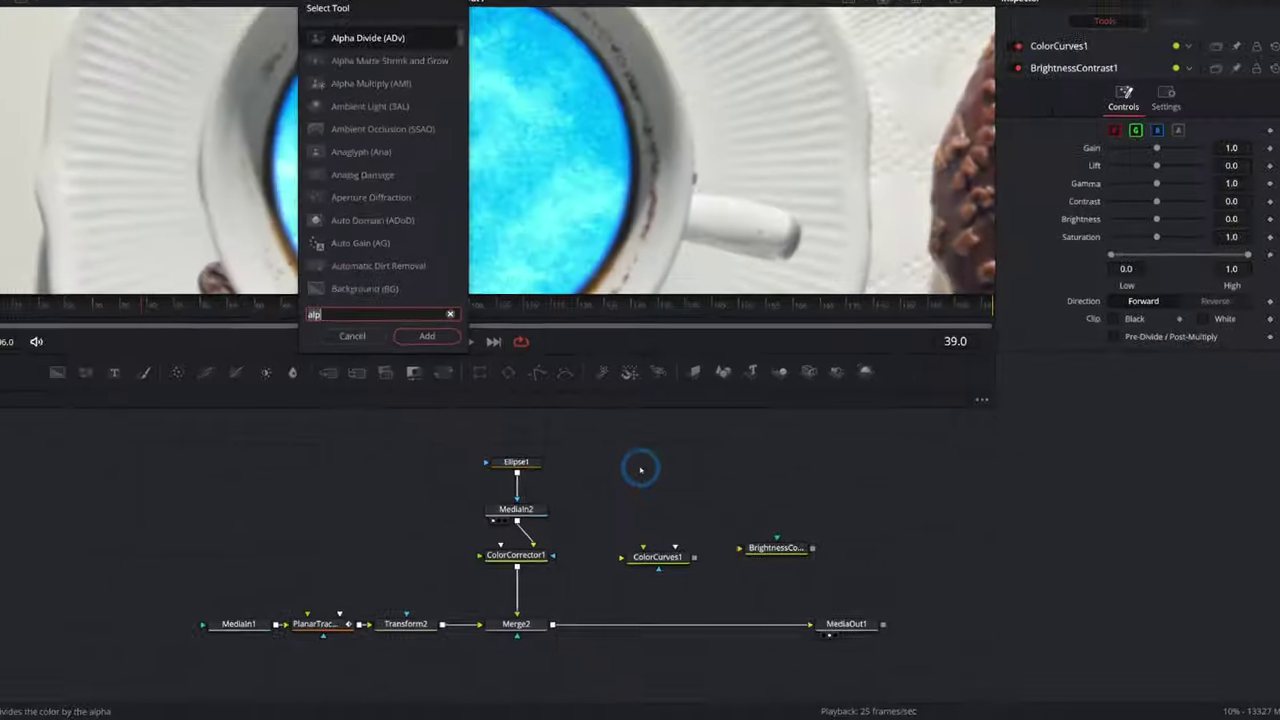
key(BackSpace)
key(BackSpace)
key(BackSpace)
text(div)
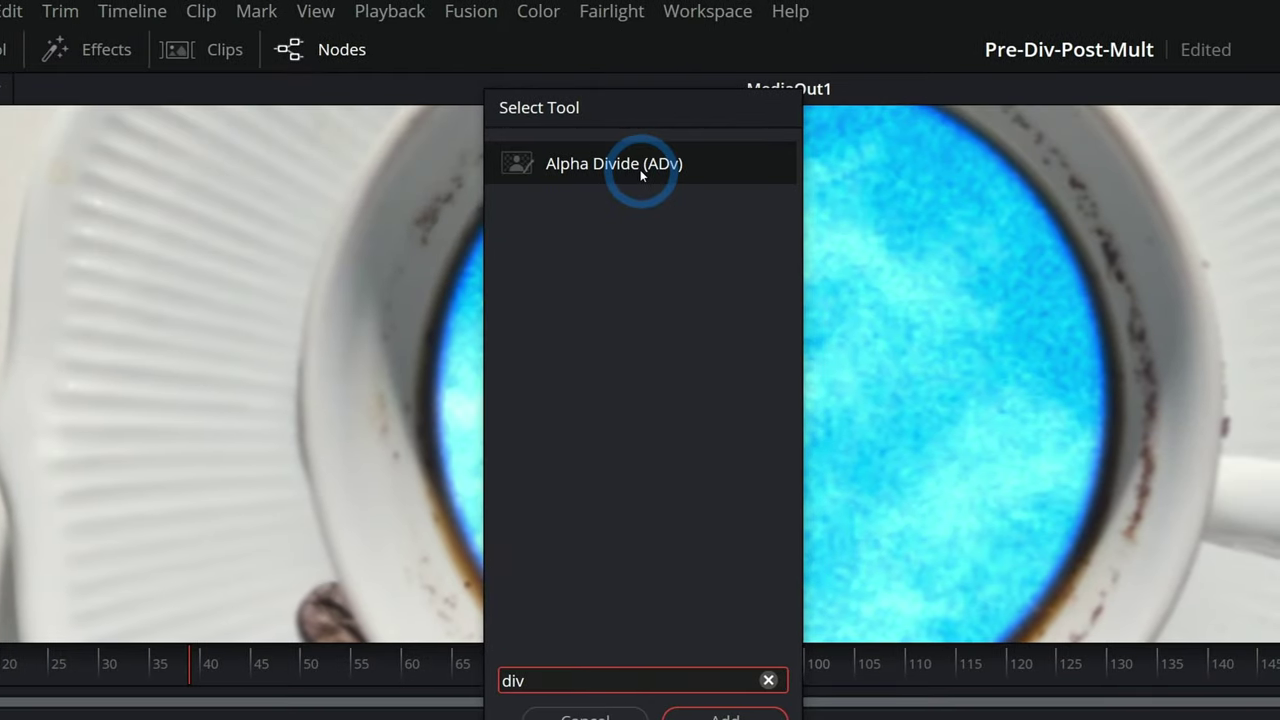
double_click(640, 169)
Step: Add Alpha Multiply, placing Alpha Divide before and Alpha Multiply after ColorCorrector1
key(shift+space)
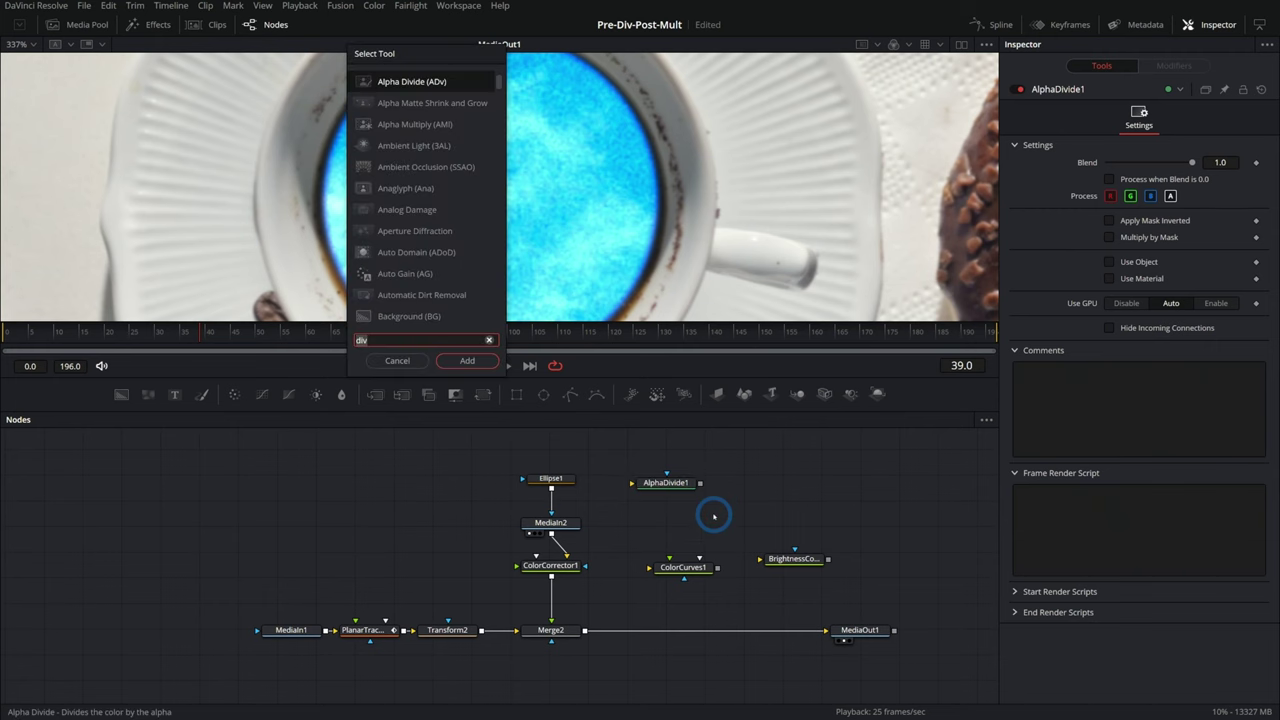
key(BackSpace)
key(BackSpace)
key(BackSpace)
text(mul)
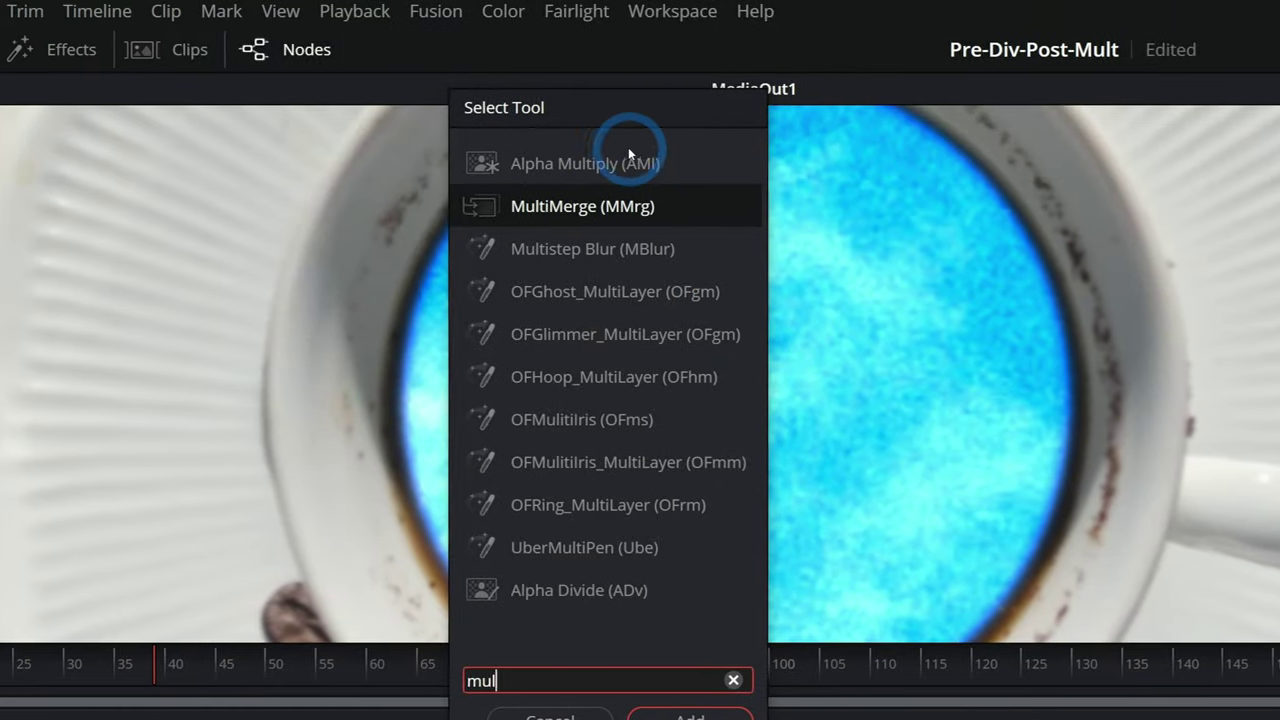
click(640, 160)
click(640, 162)
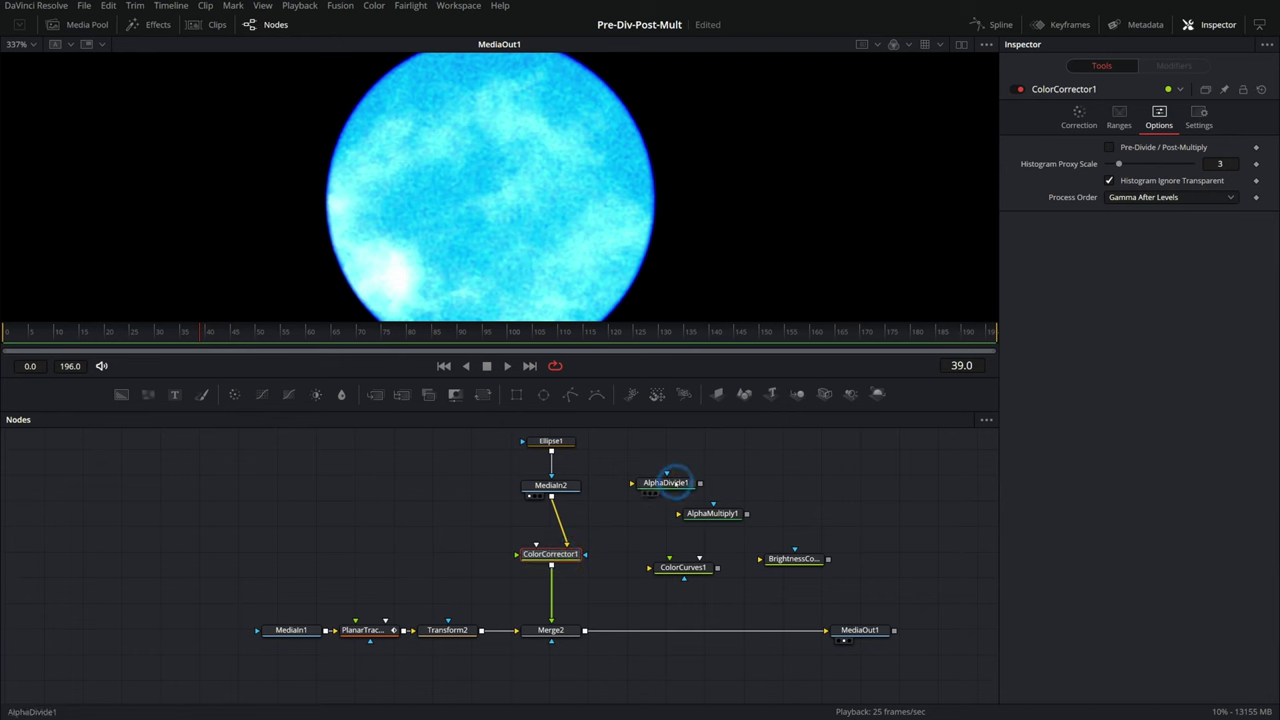
drag(666, 484, 566, 522)
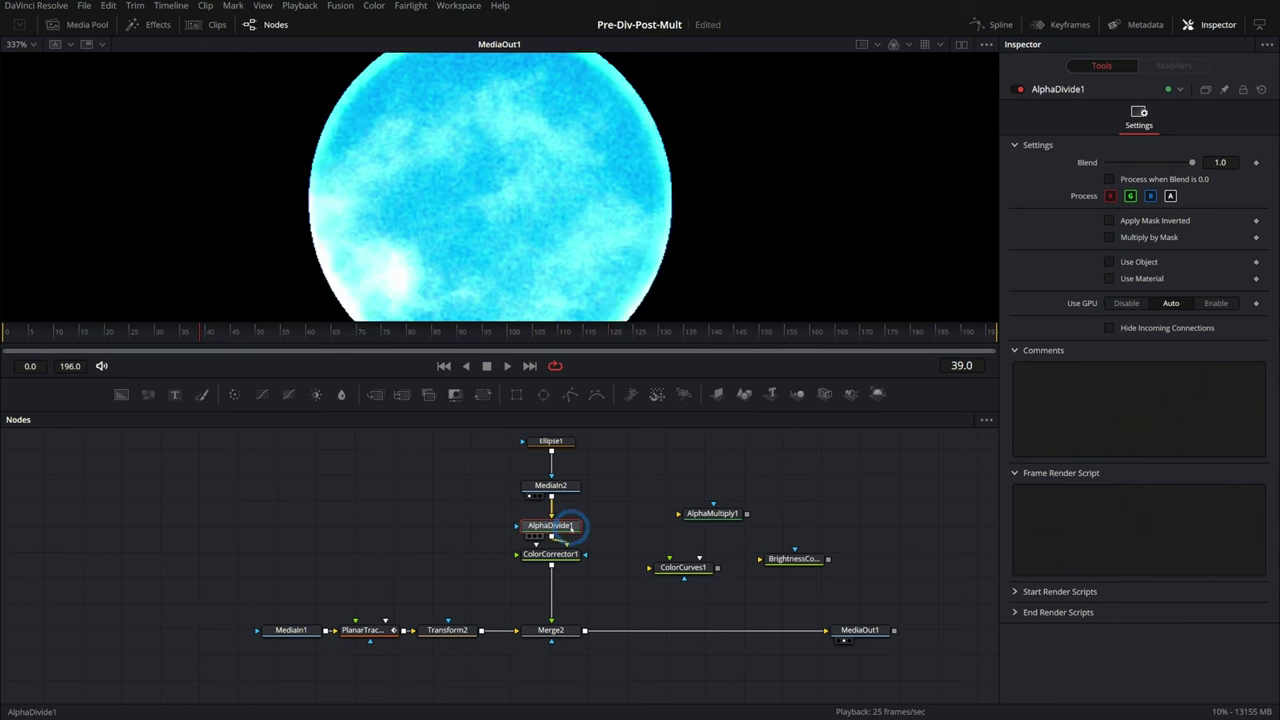
mouse_move(724, 517)
mouse_down()
mouse_move(553, 575)
mouse_move(562, 590)
mouse_up()
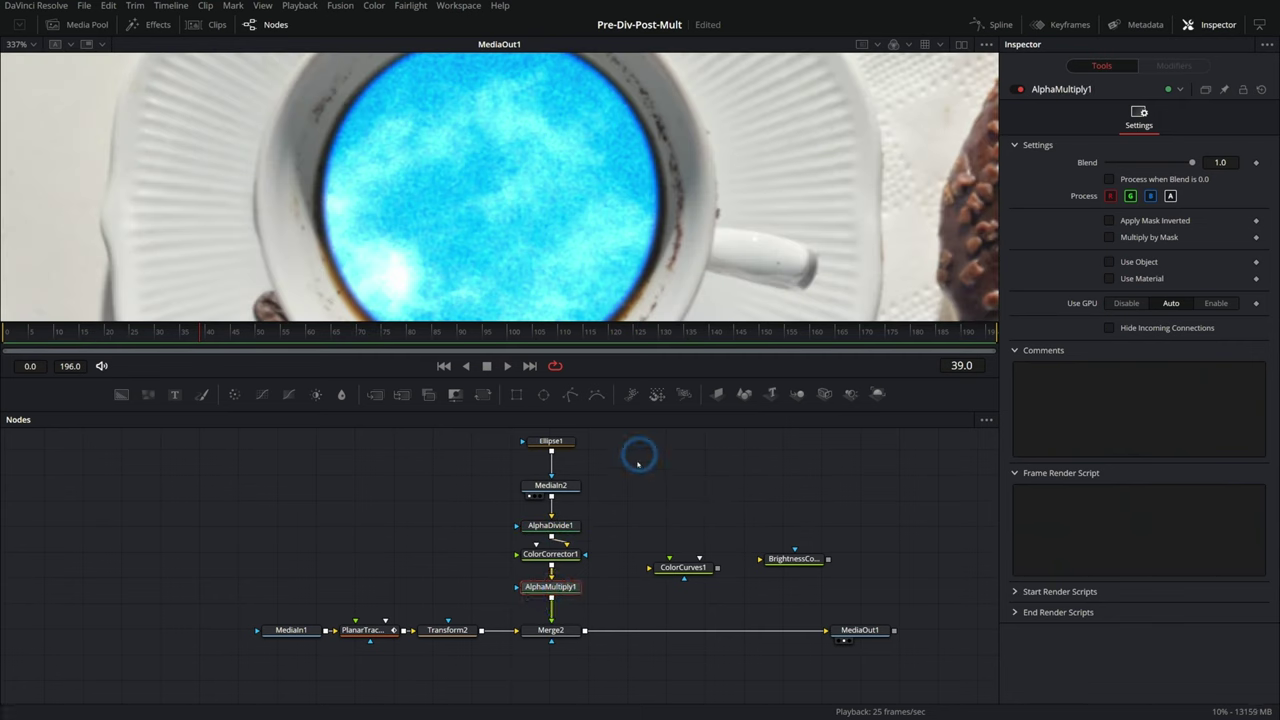
Step: Lower ColorCorrector1's contrast to 1.35
click(552, 556)
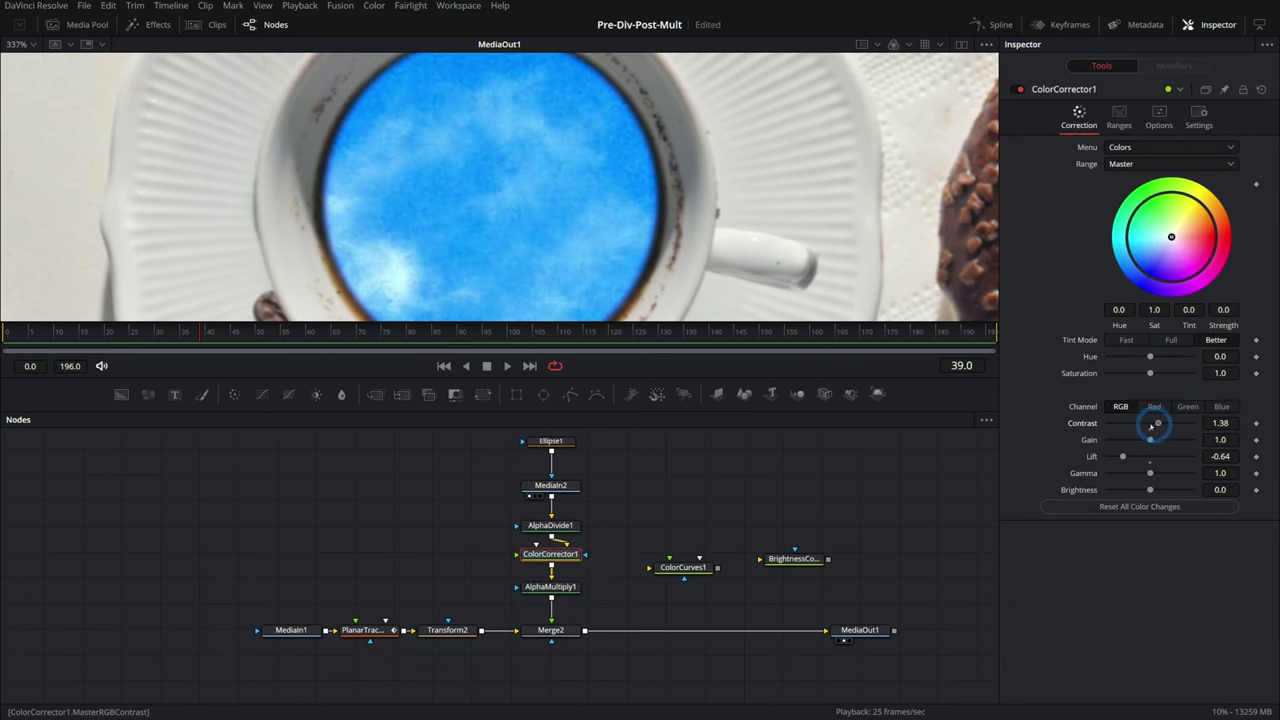
drag(1153, 428, 1157, 423)
scroll(550, 554, up, 3)
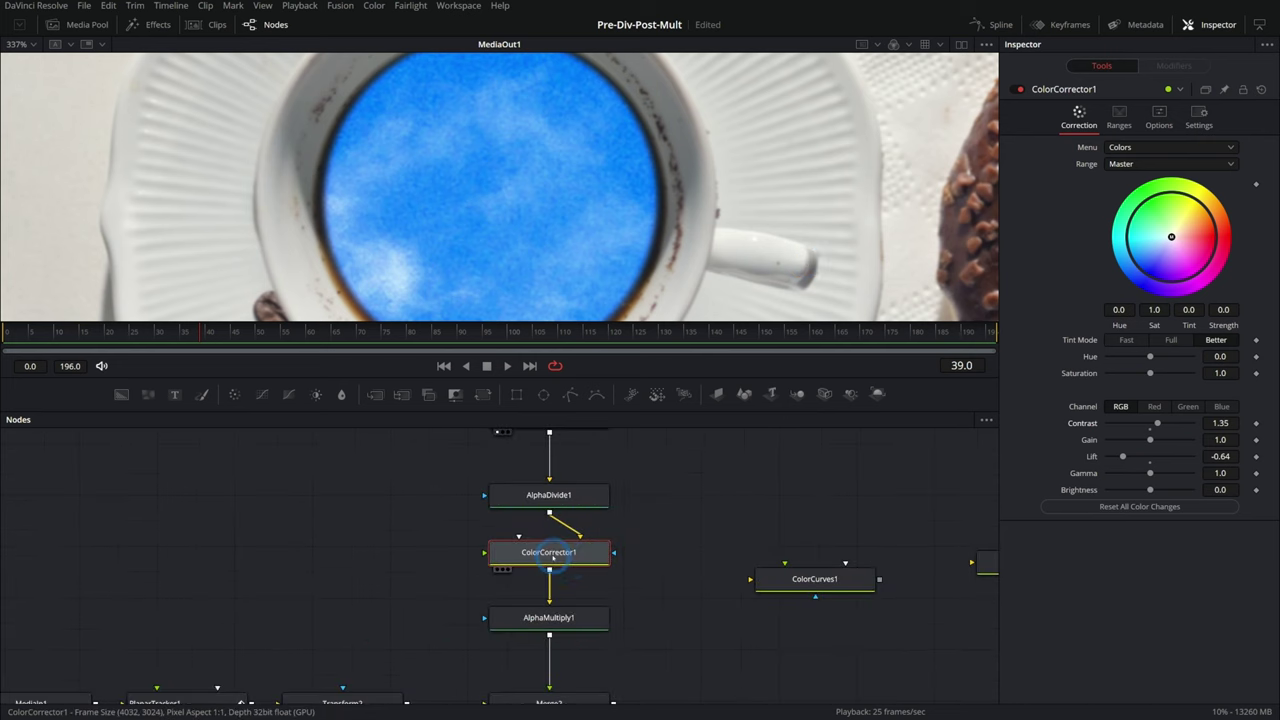
Step: Insert ColorCurves1 then BrightnessContrast1 after ColorCorrector1, just above AlphaMultiply1
click(560, 495)
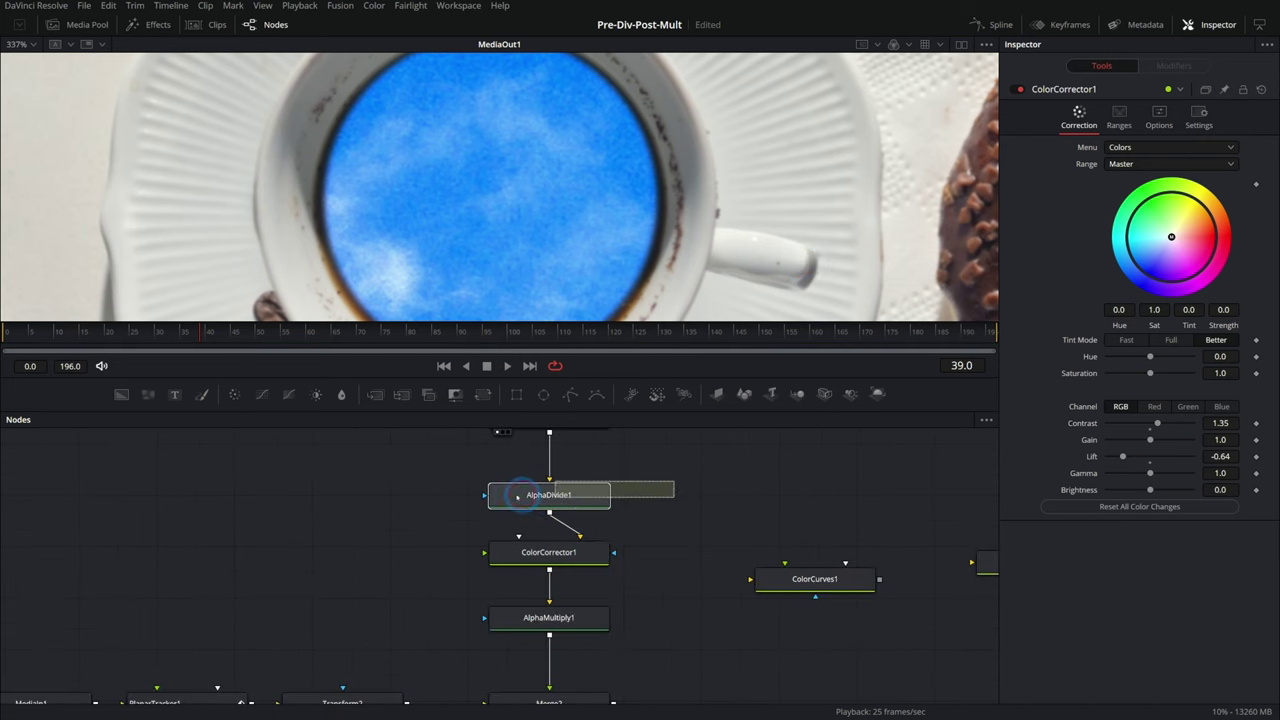
click(514, 634)
click(667, 643)
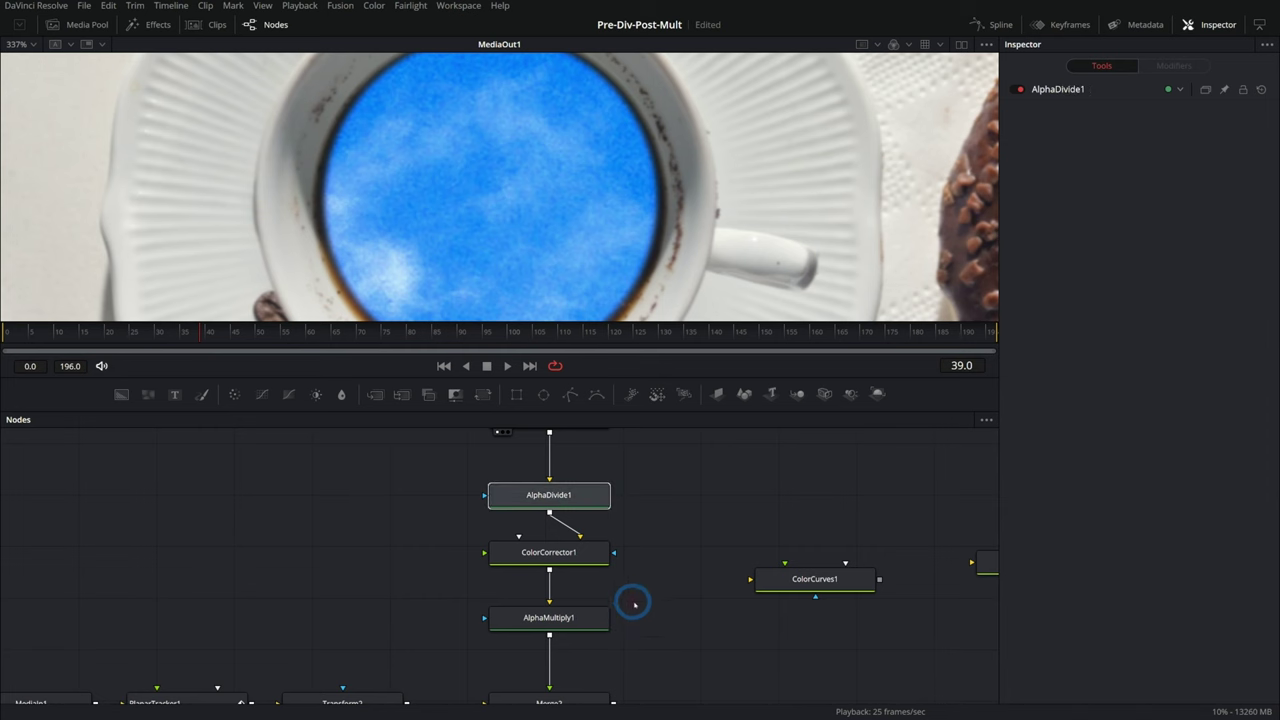
click(600, 618)
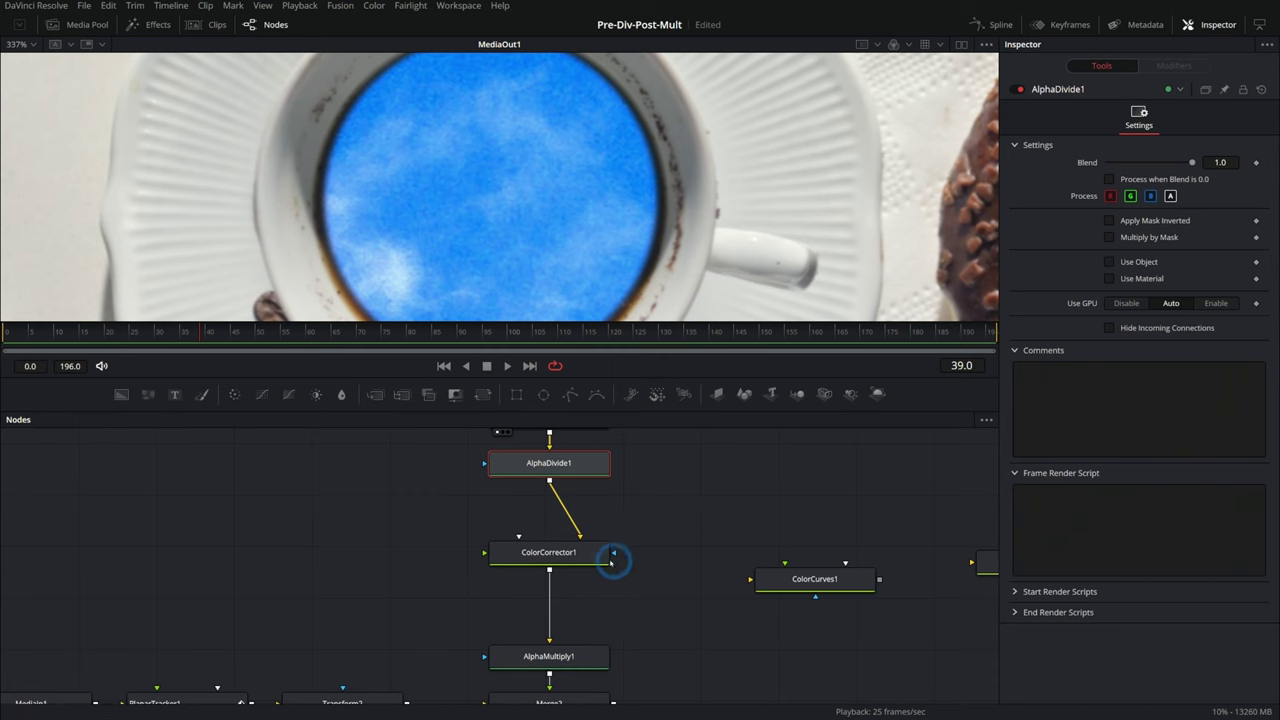
drag(860, 567, 550, 578)
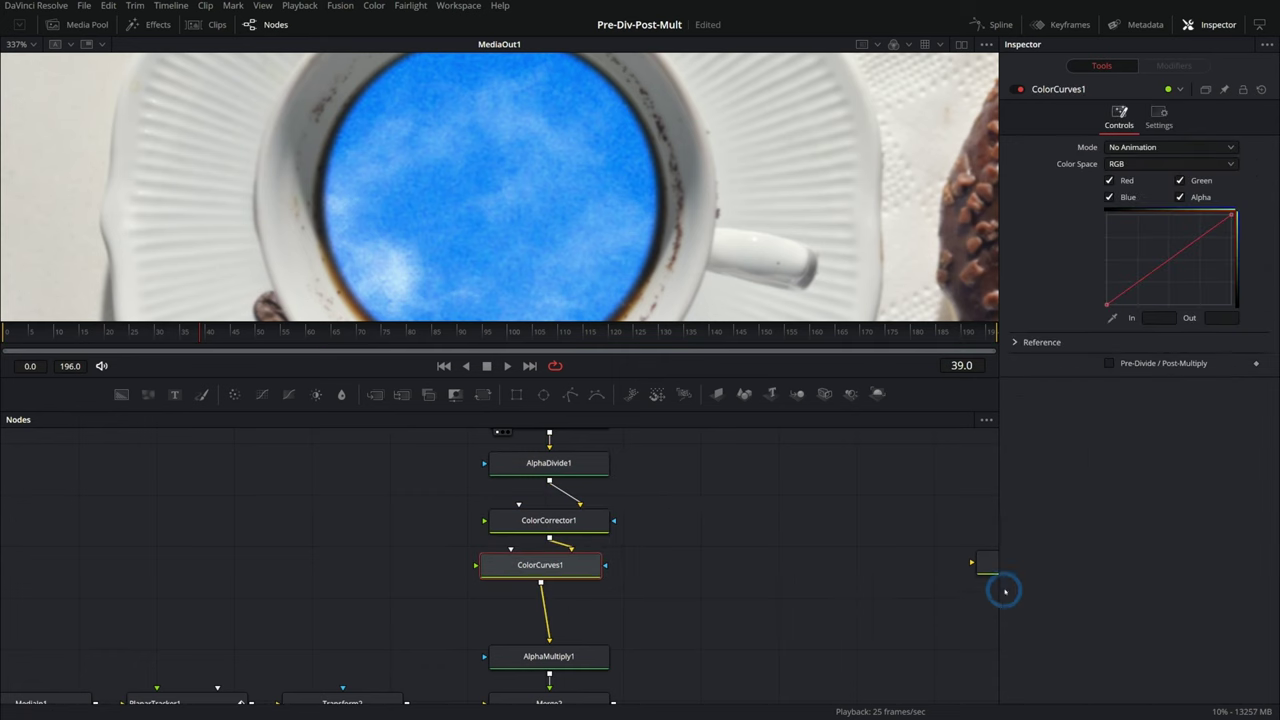
mouse_move(980, 563)
mouse_down()
mouse_move(527, 612)
mouse_move(591, 612)
mouse_up()
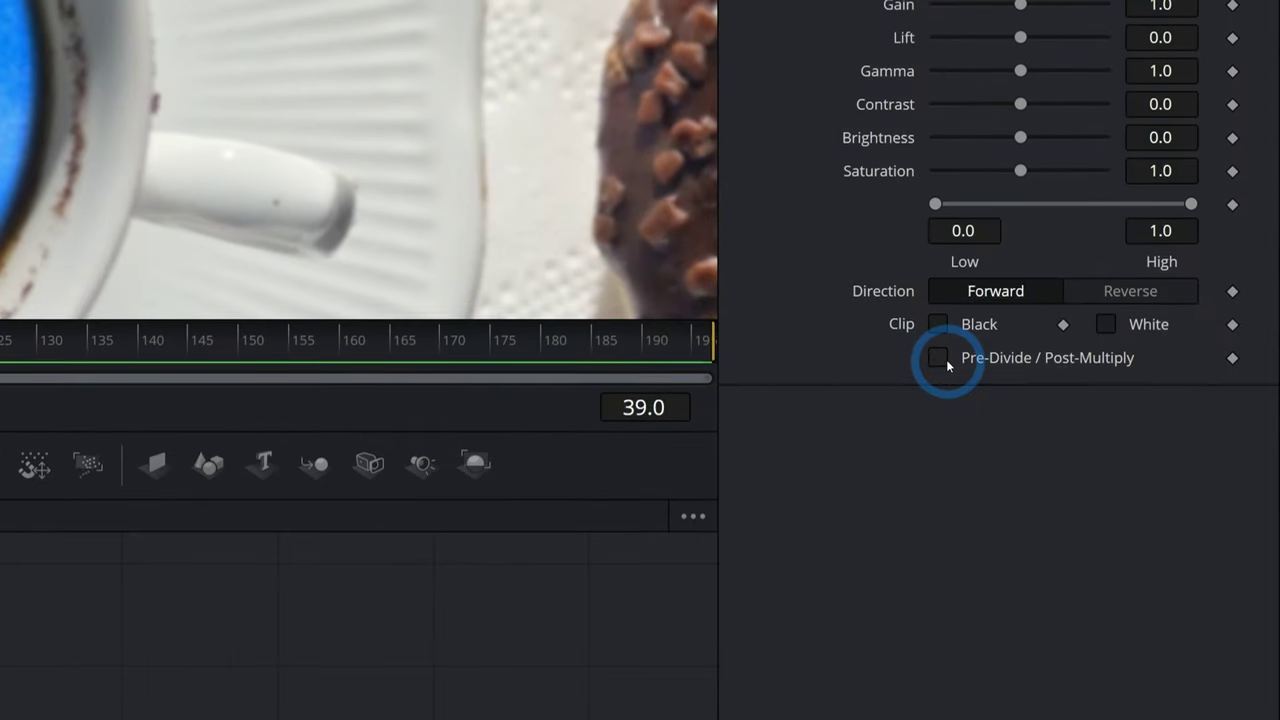
click(1109, 340)
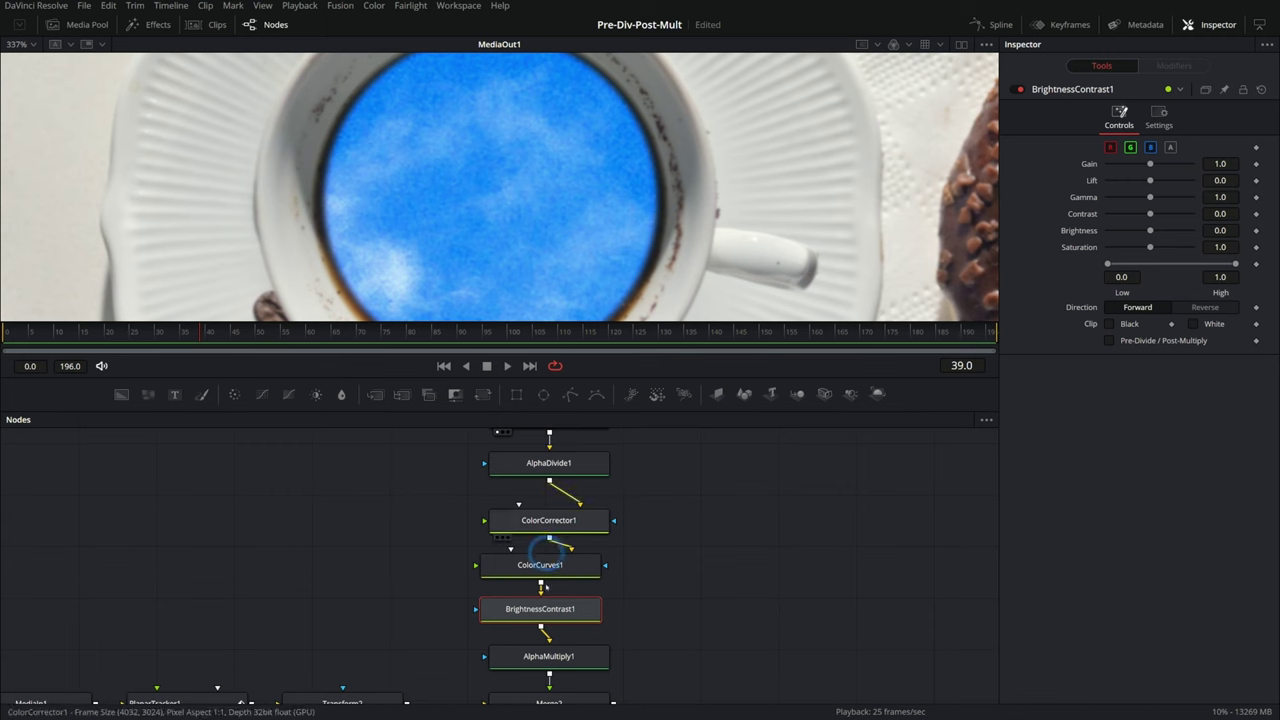
drag(664, 497, 648, 690)
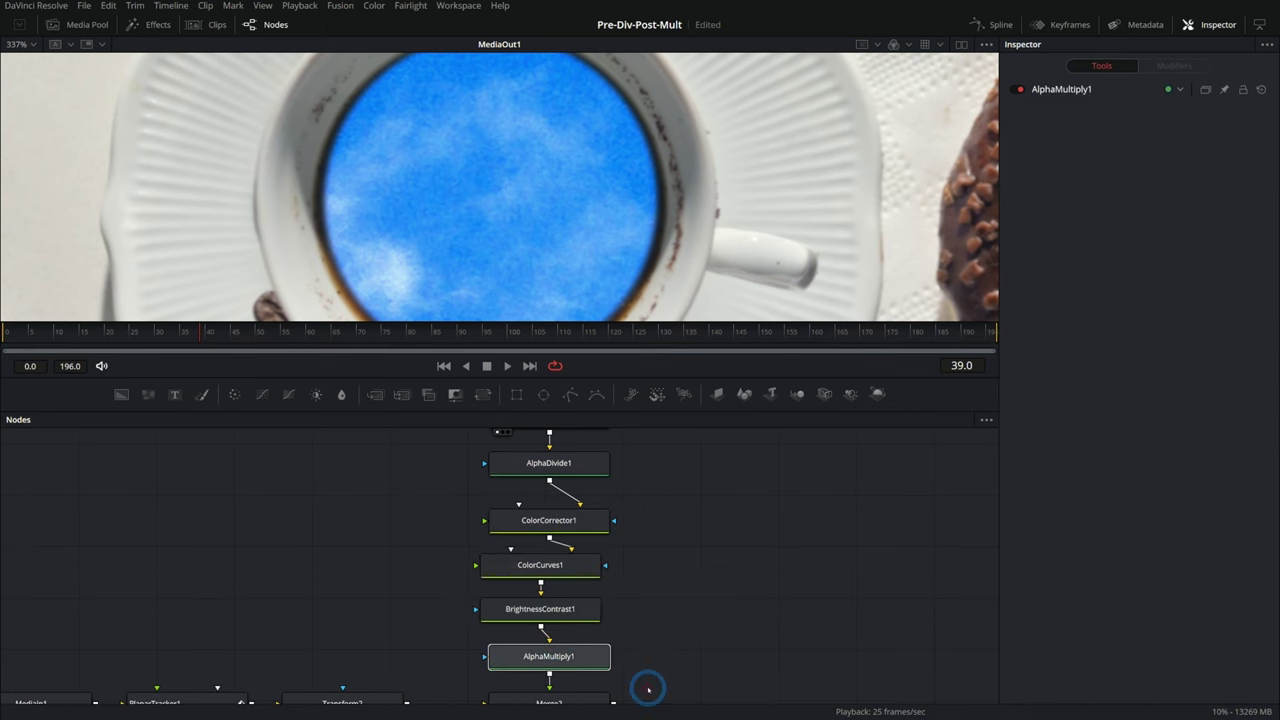
click(622, 545)
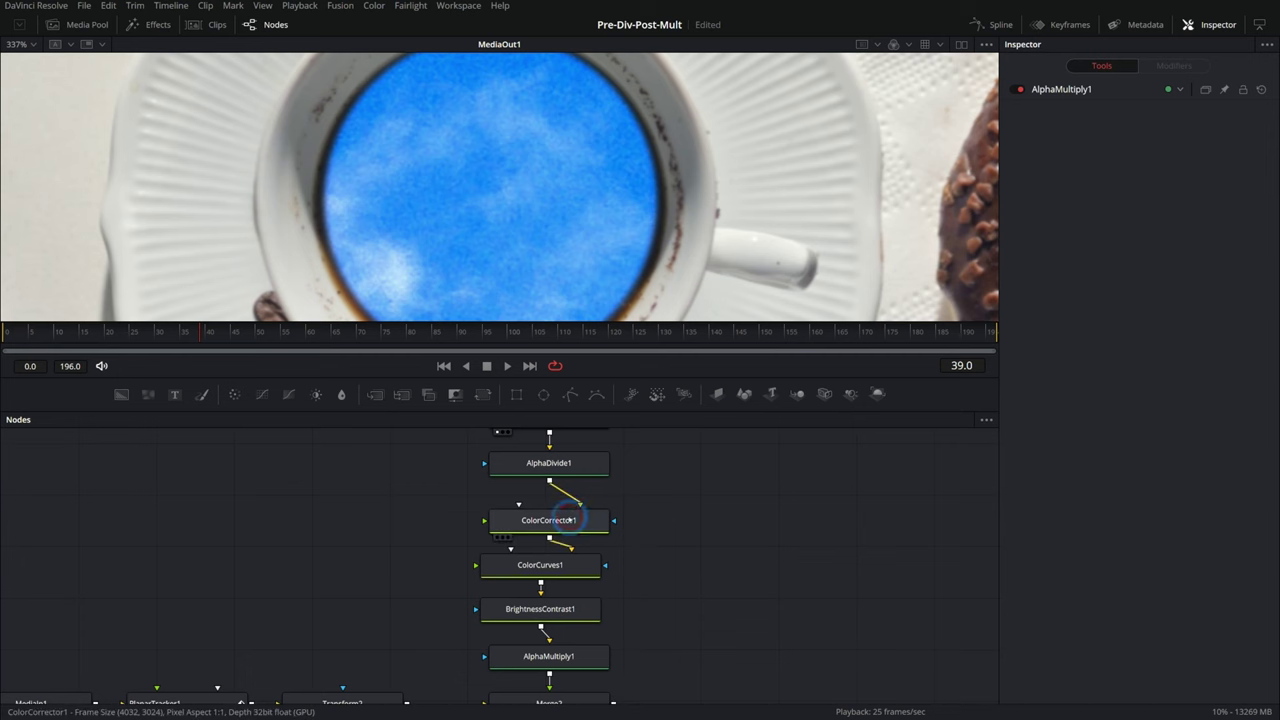
Step: Delete the AlphaDivide1 node from the tree
click(572, 462)
key(Delete)
key(Delete)
scroll(590, 570, down, 1)
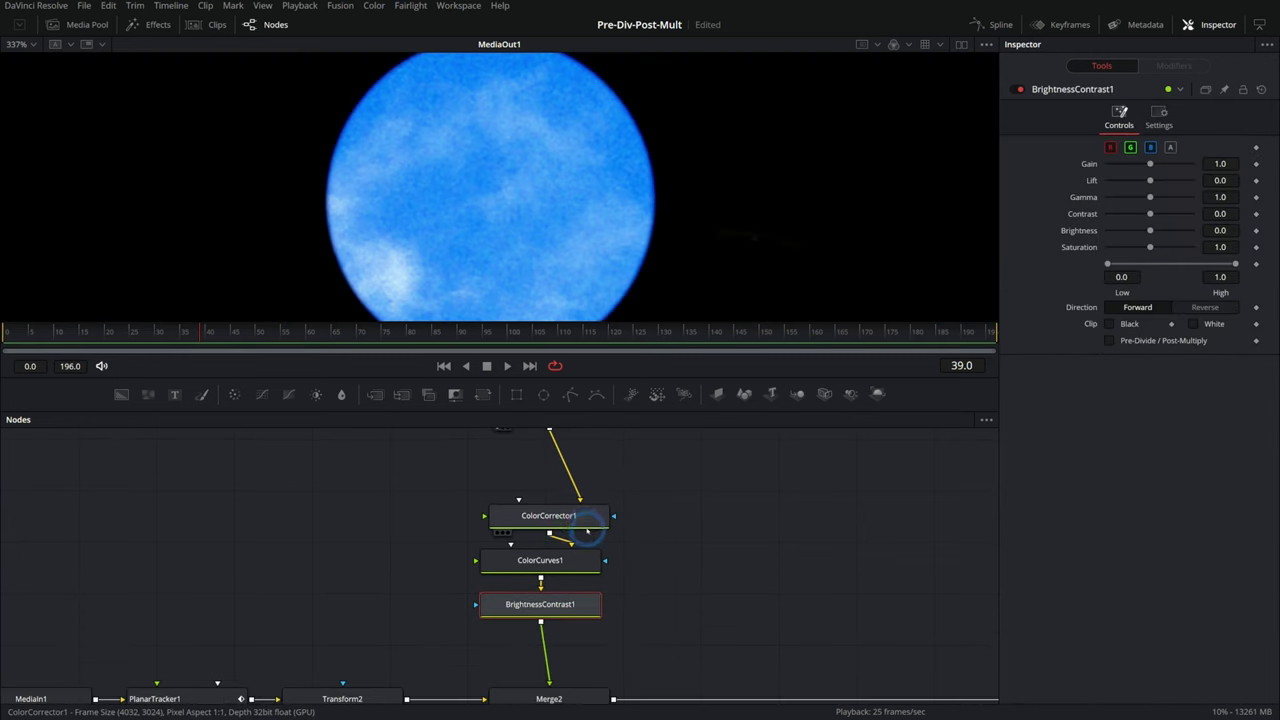
Step: Enable Pre-Divide/Post-Multiply on ColorCorrector1, then select ColorCurves1 and BrightnessContrast1 together
click(1159, 118)
click(1109, 147)
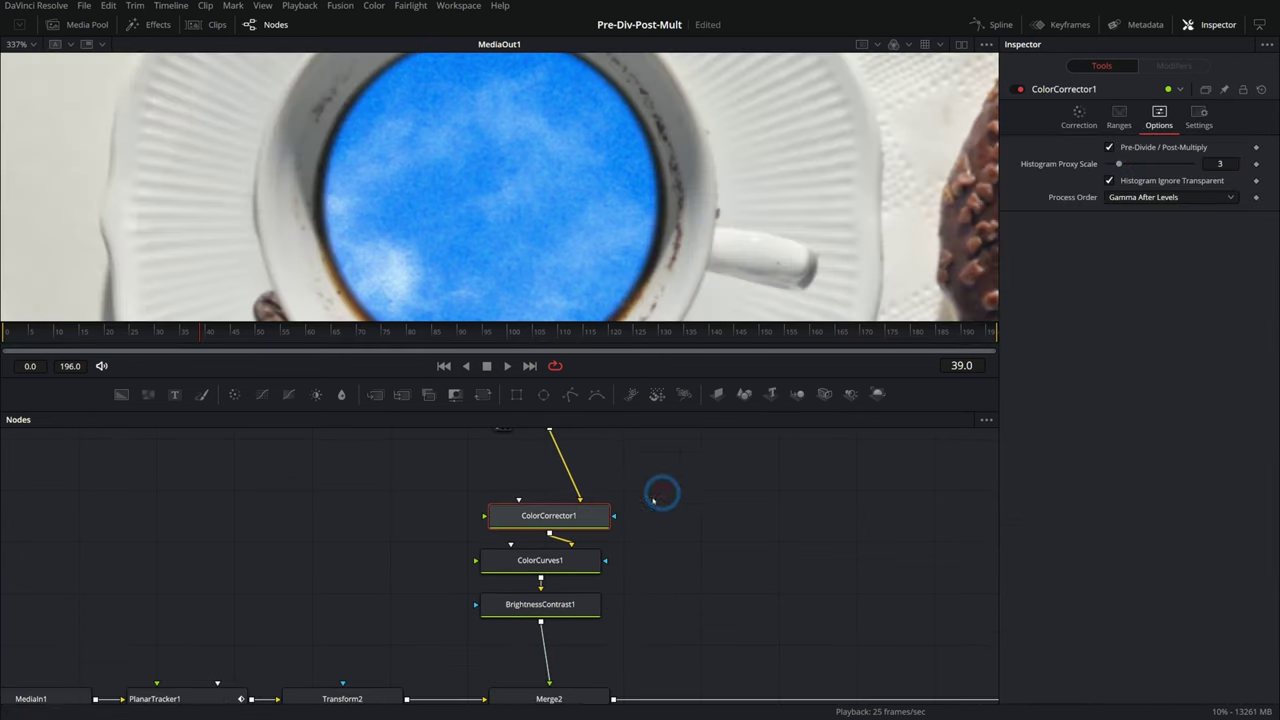
click(583, 567)
click(540, 604)
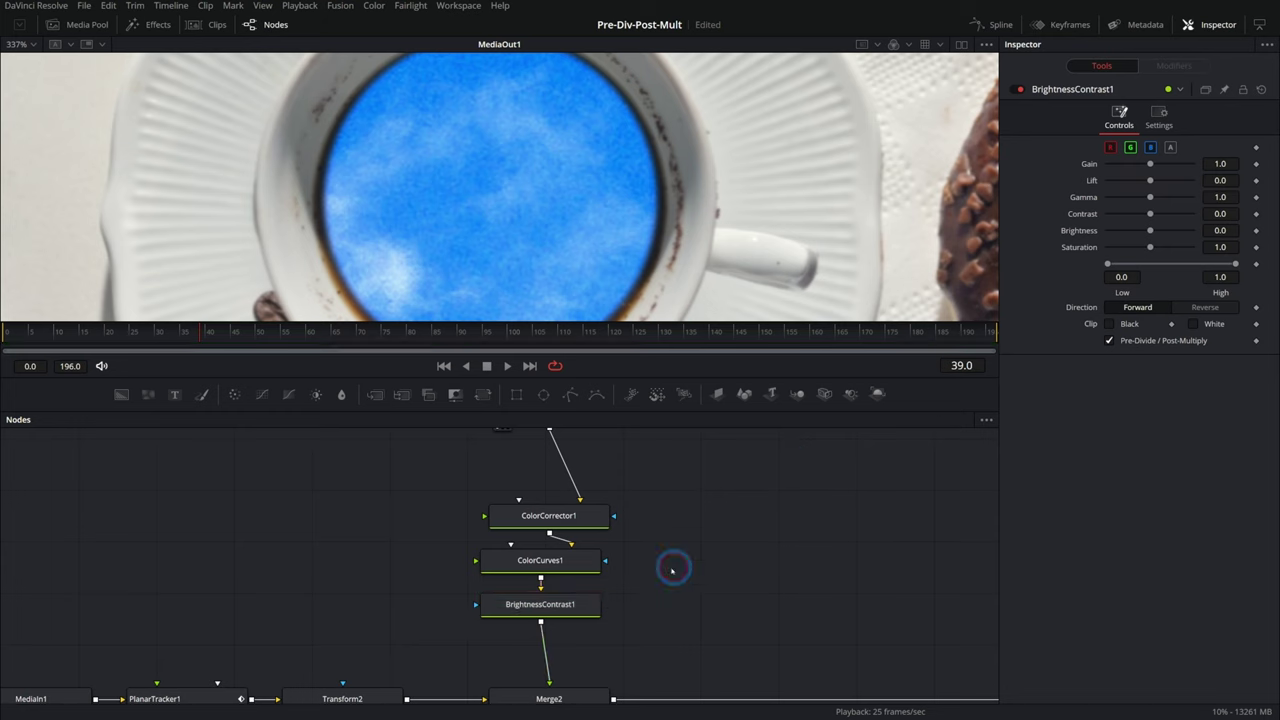
drag(652, 545, 480, 626)
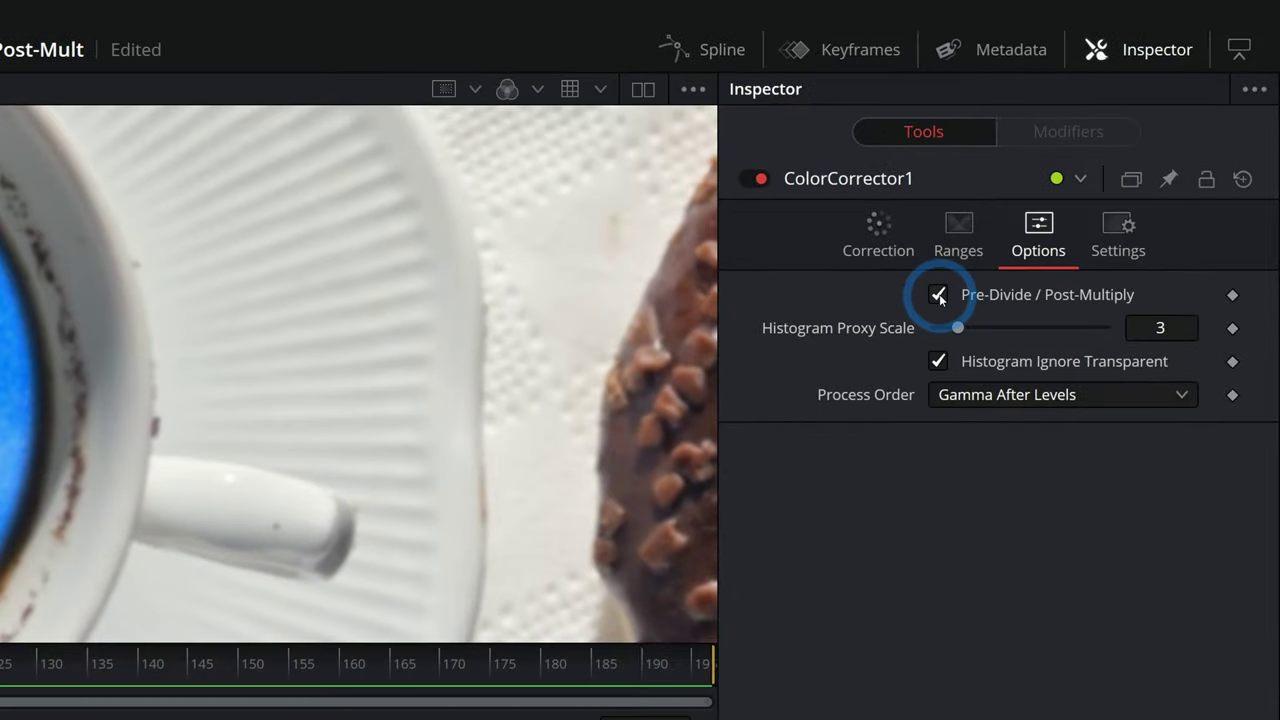
Step: Enlarge the viewer and zoom out so the whole cup with the sky composite shows
scroll(661, 484, up, 2)
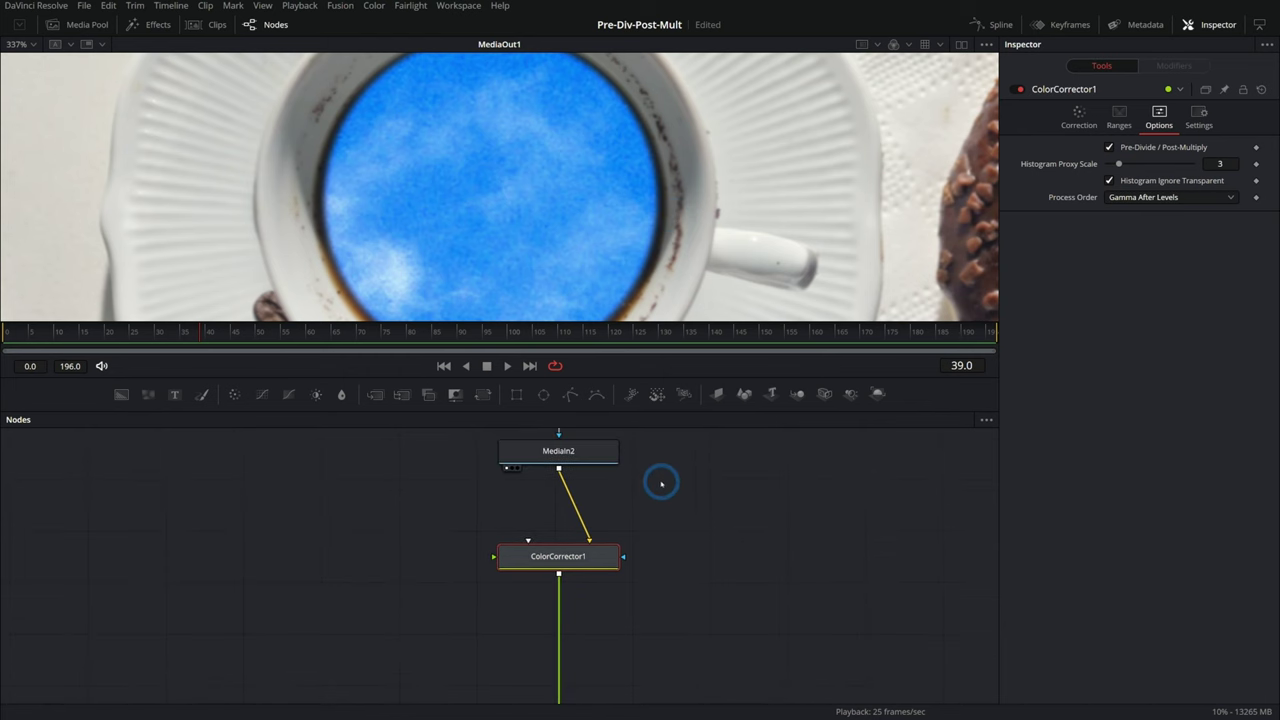
scroll(672, 530, down, 3)
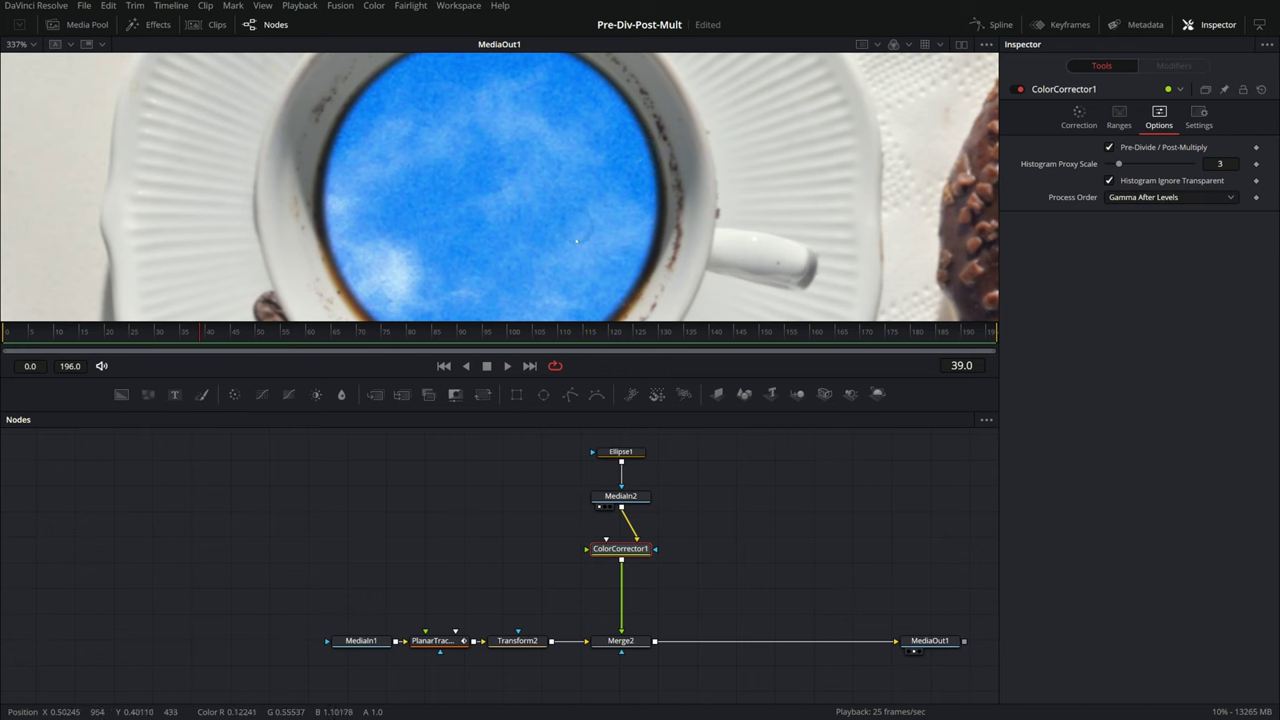
click(737, 264)
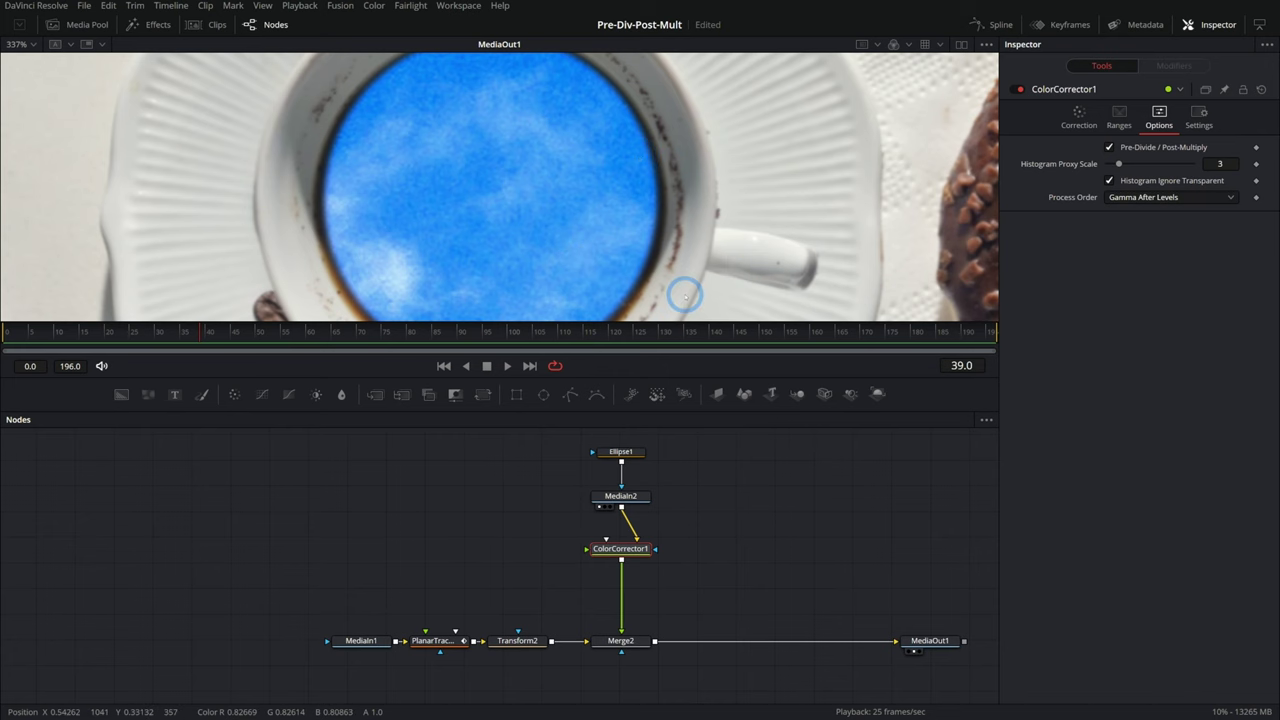
drag(694, 375, 694, 423)
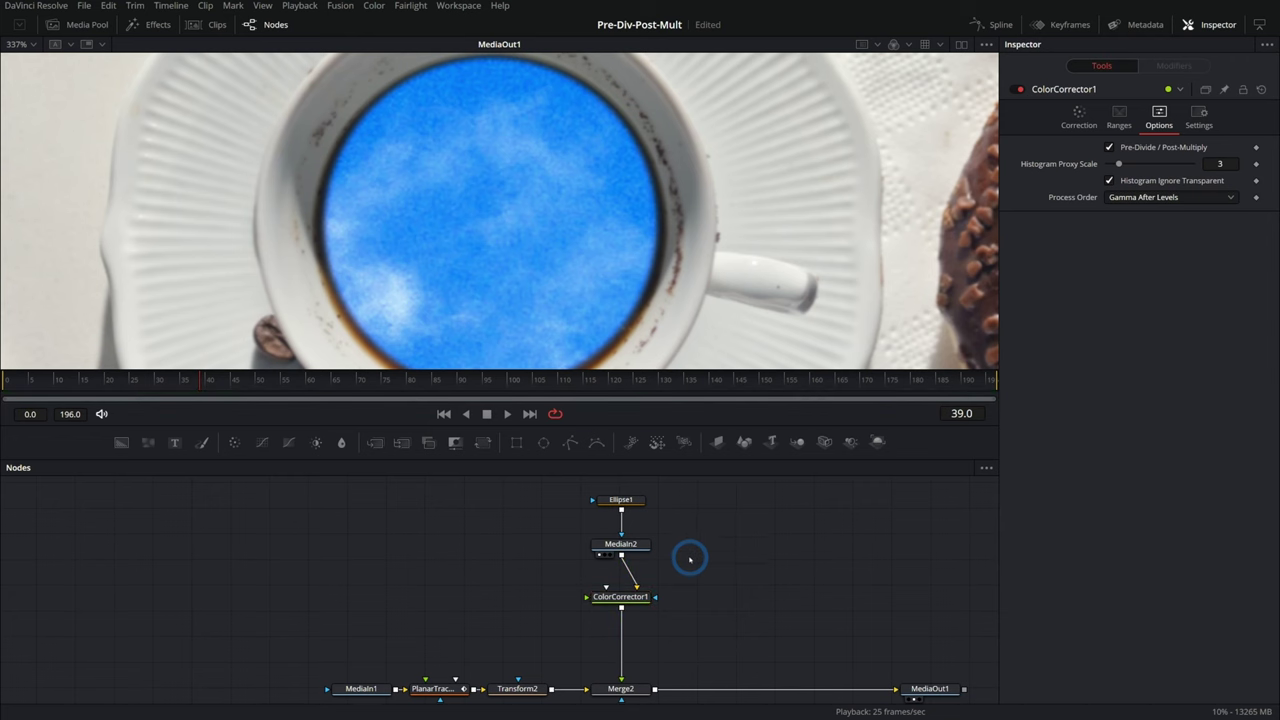
scroll(638, 237, down, 2)
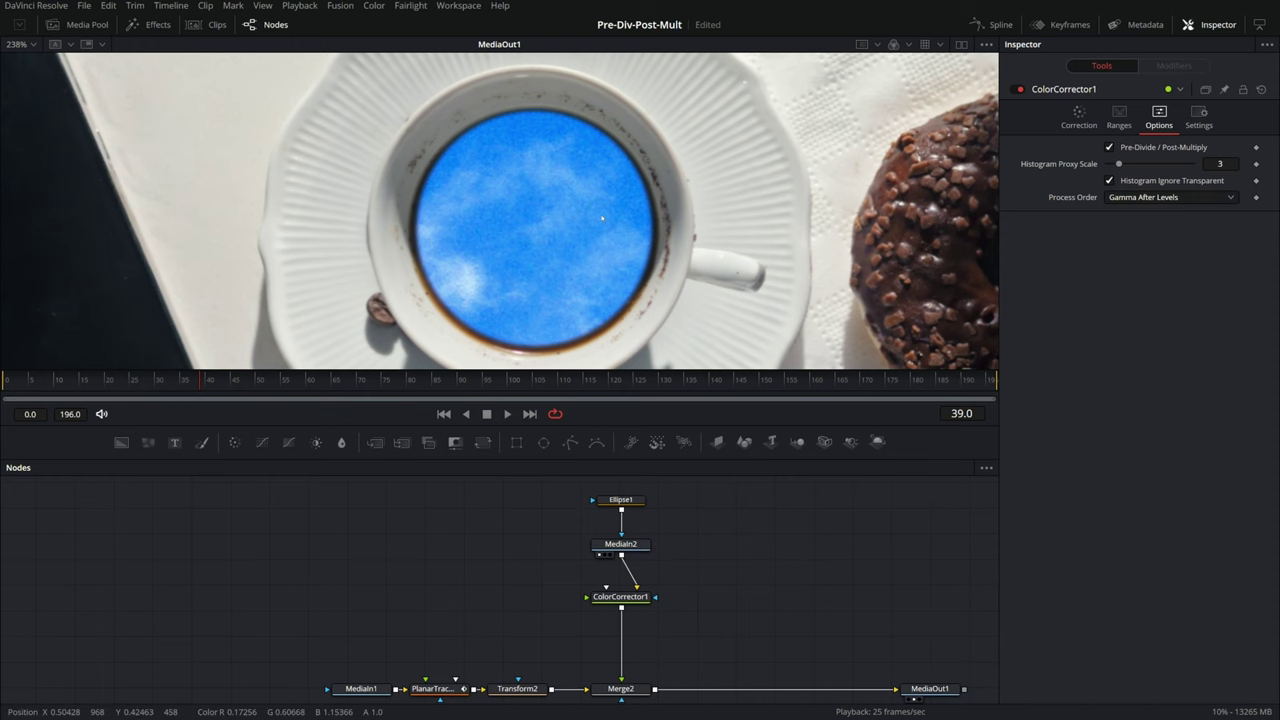
Step: Detach Ellipse1 from MediaIn2 and use it as Merge2's mask over the cup
click(624, 527)
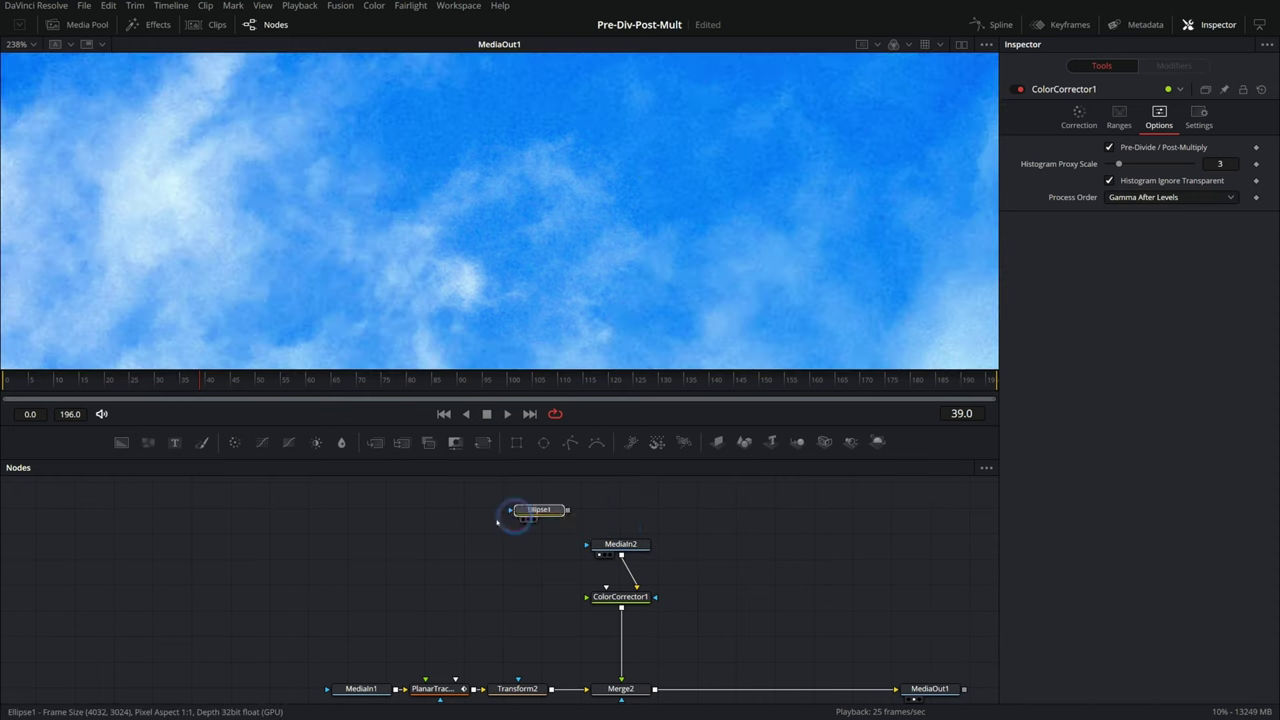
drag(621, 520, 469, 532)
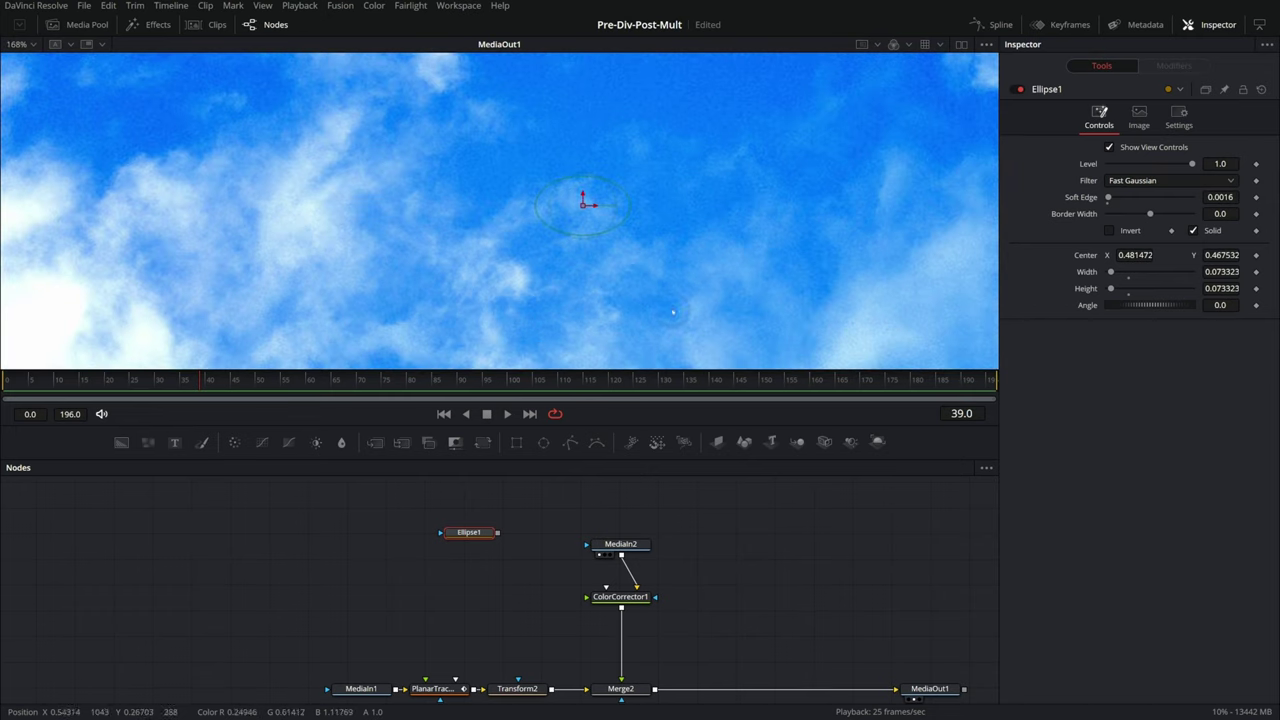
mouse_move(468, 477)
mouse_down()
mouse_move(591, 671)
mouse_move(590, 643)
mouse_up()
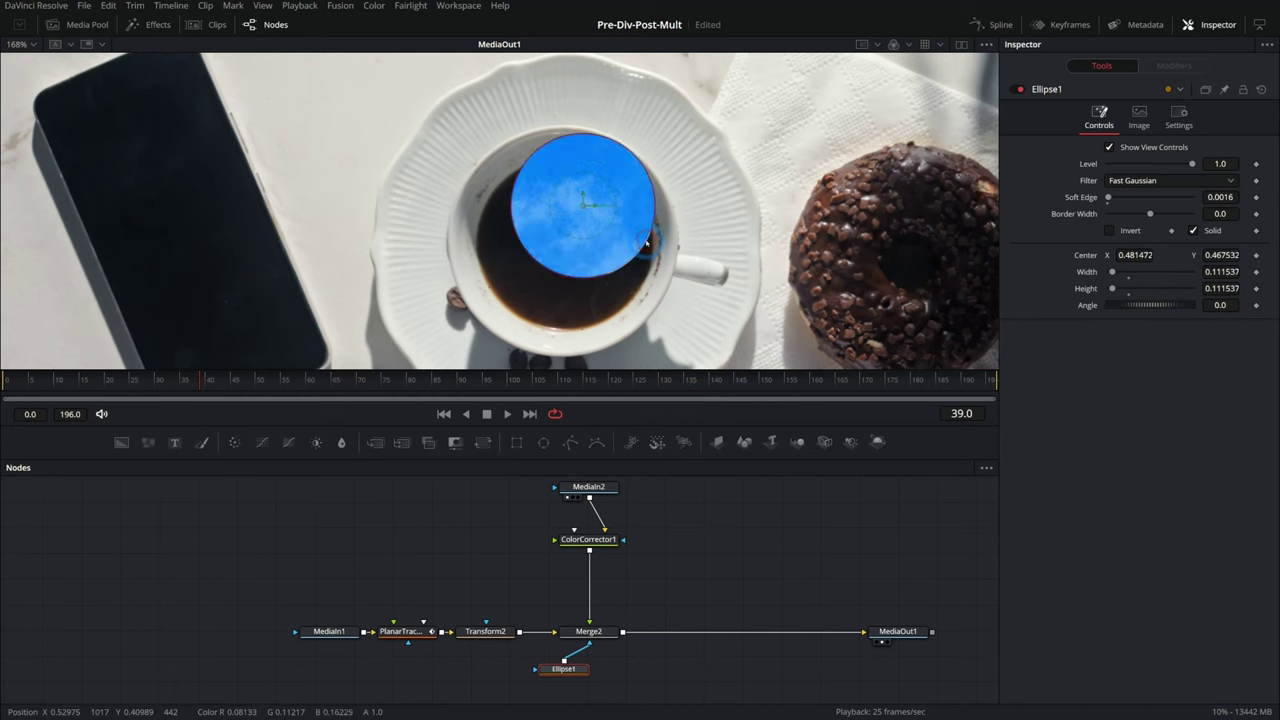
drag(587, 203, 567, 240)
Step: Turn off ColorCorrector1's Pre-Divide/Post-Multiply and review the Ellipse1 and correction settings
click(589, 539)
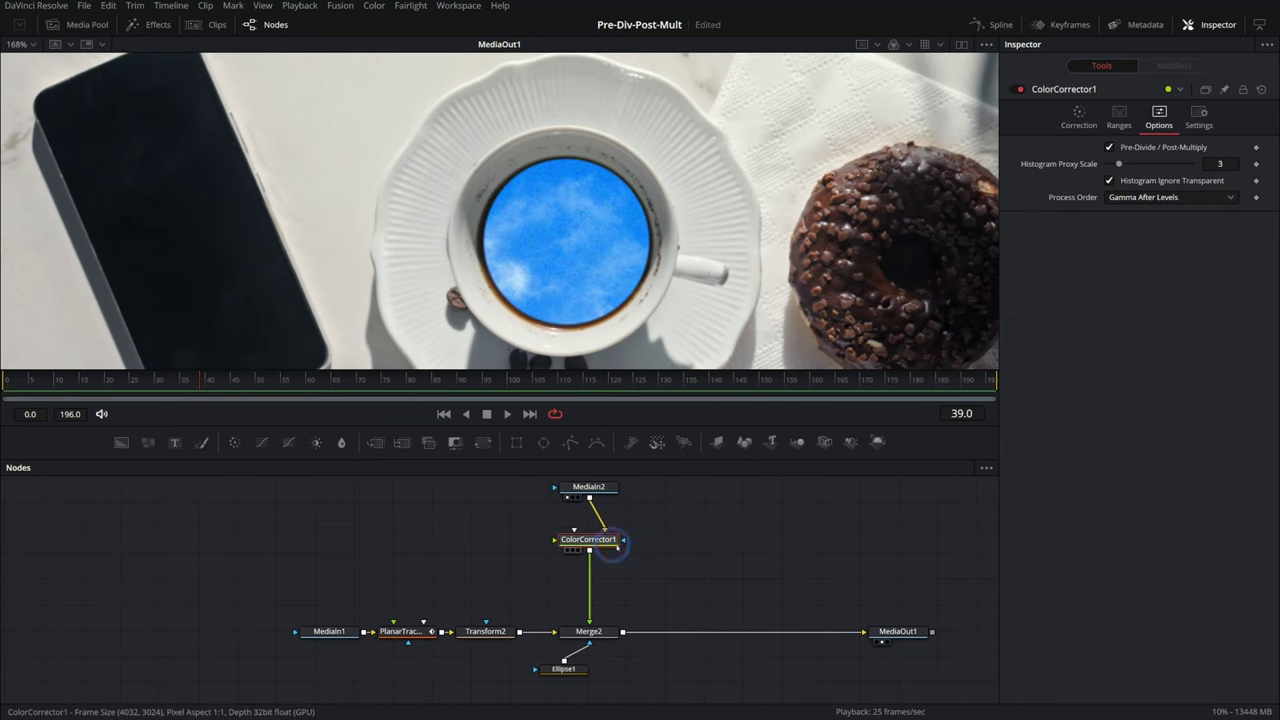
click(1109, 148)
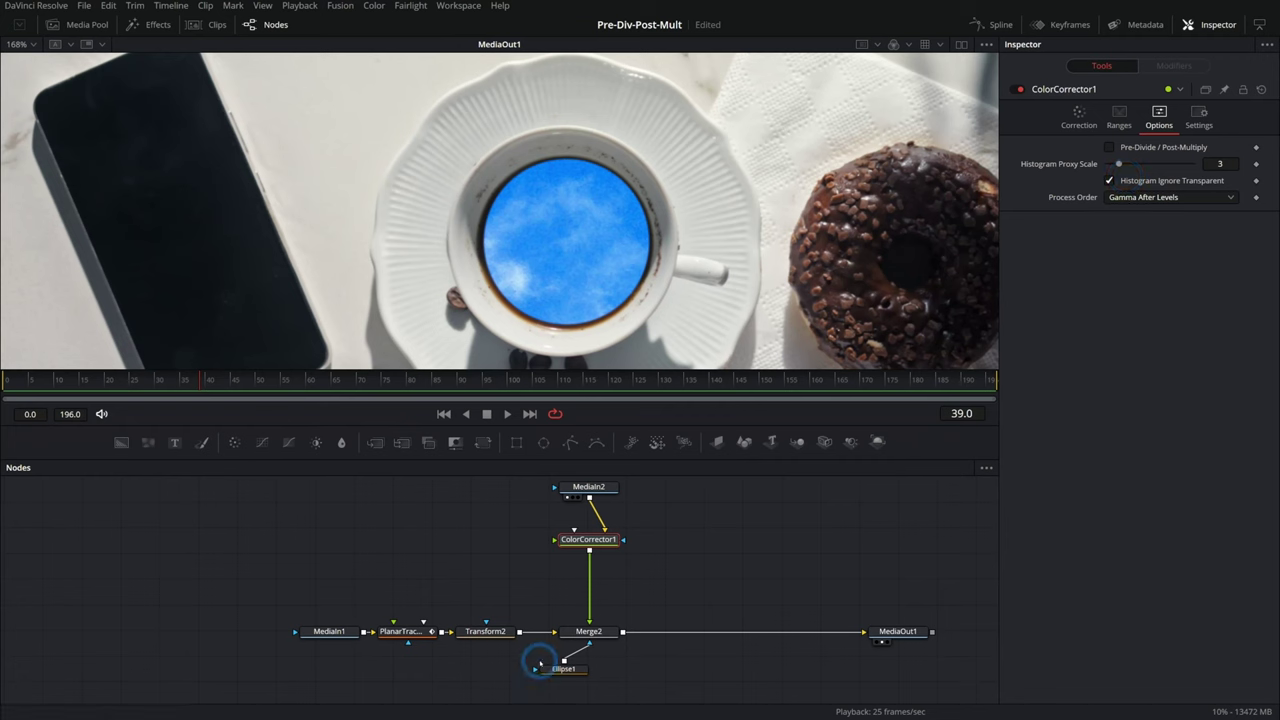
click(570, 672)
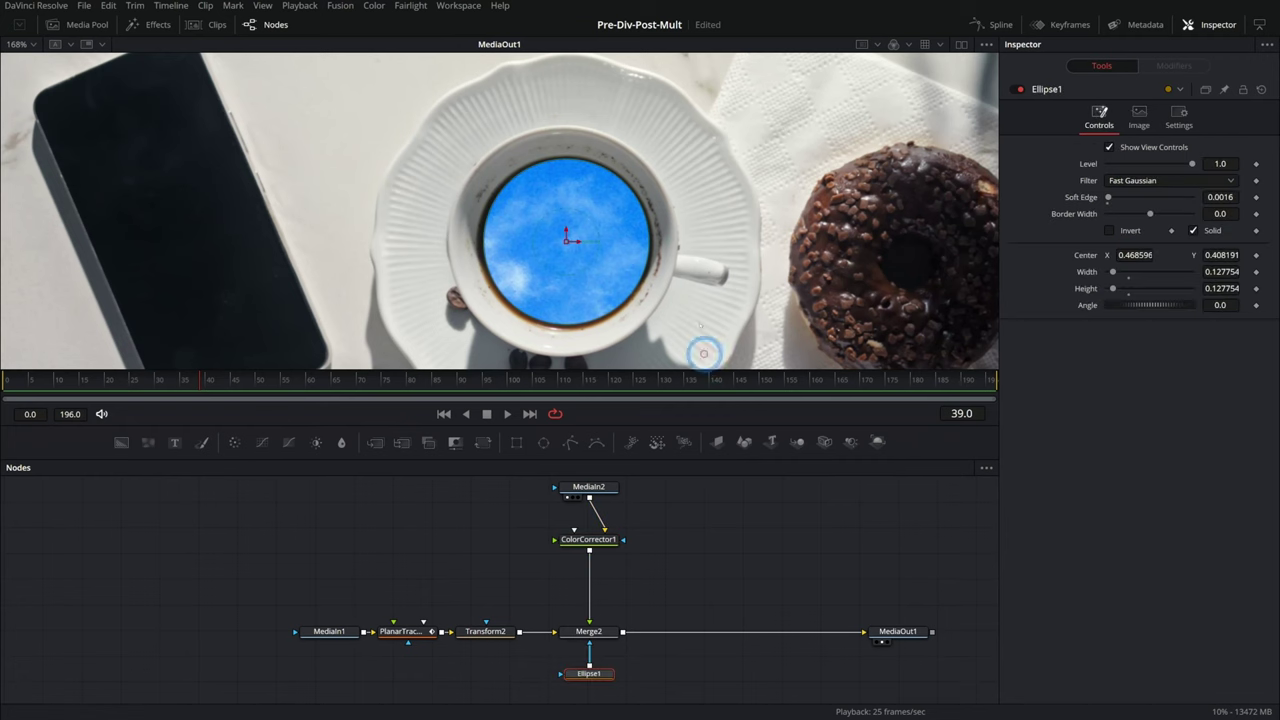
click(596, 551)
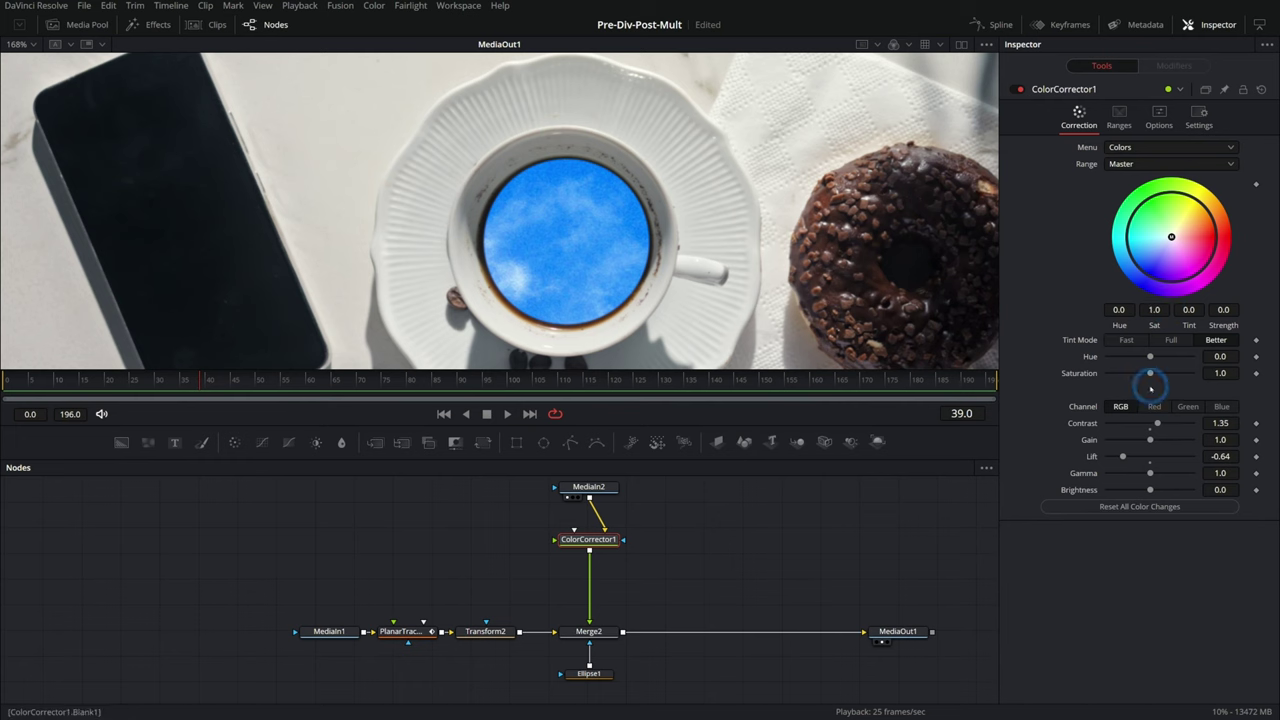
click(598, 652)
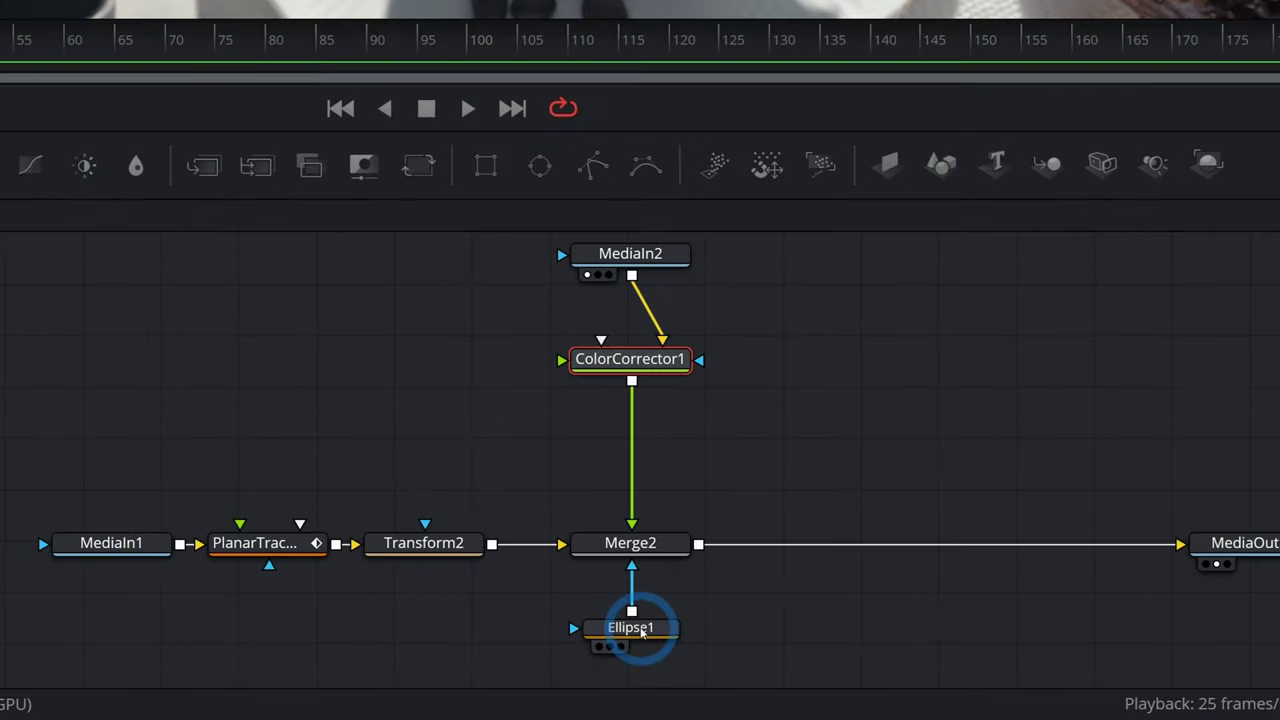
click(643, 373)
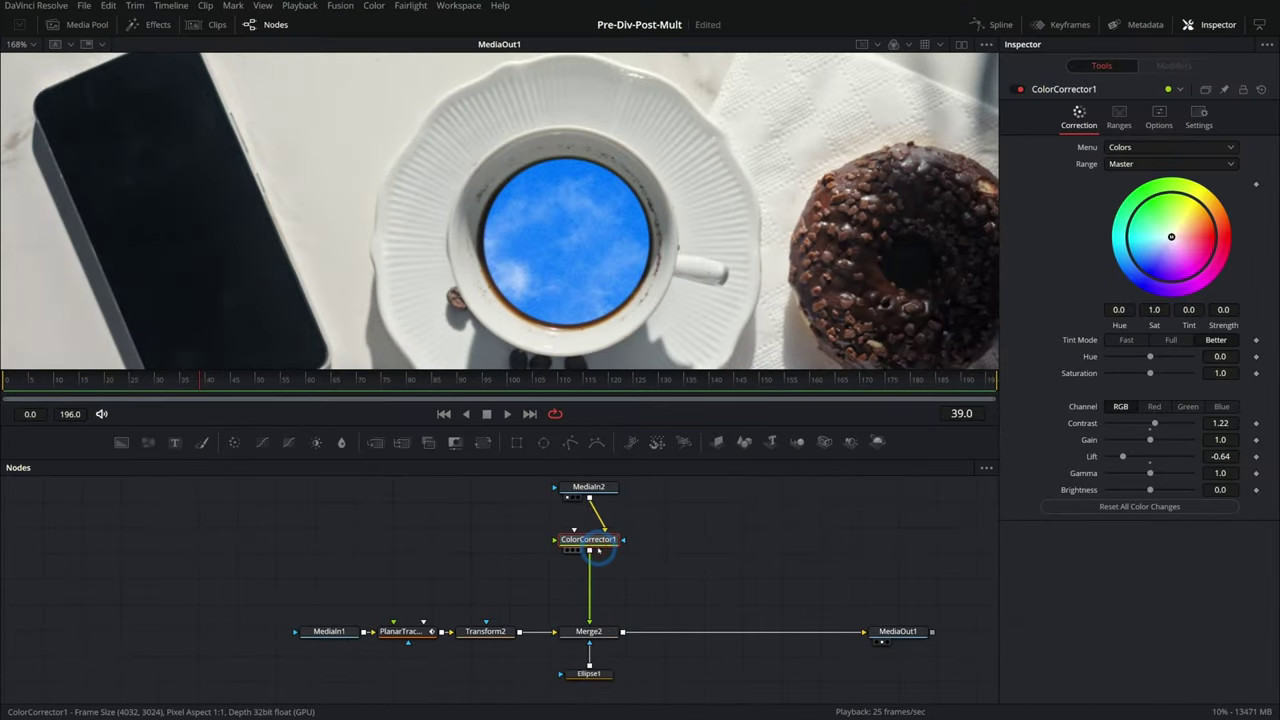
Step: Show ColorCorrector1 in a second viewer beside the composite, toggling the correction to compare
click(961, 44)
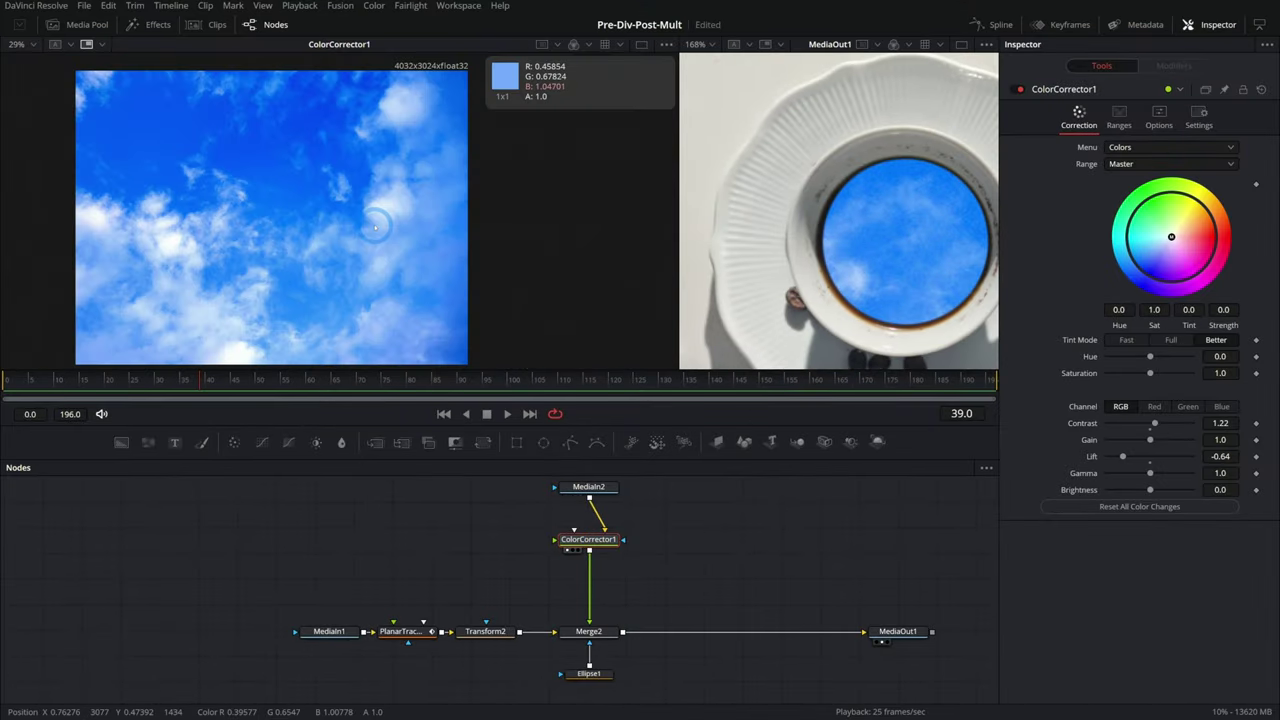
click(661, 541)
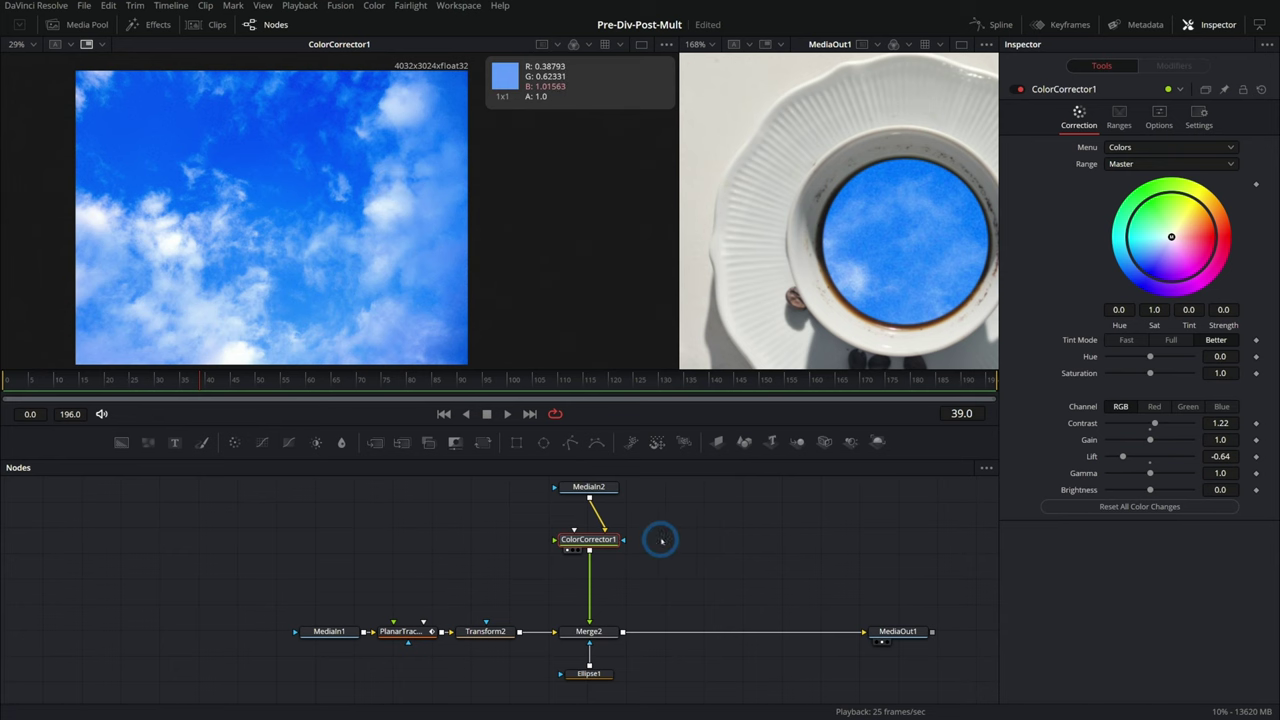
click(1020, 89)
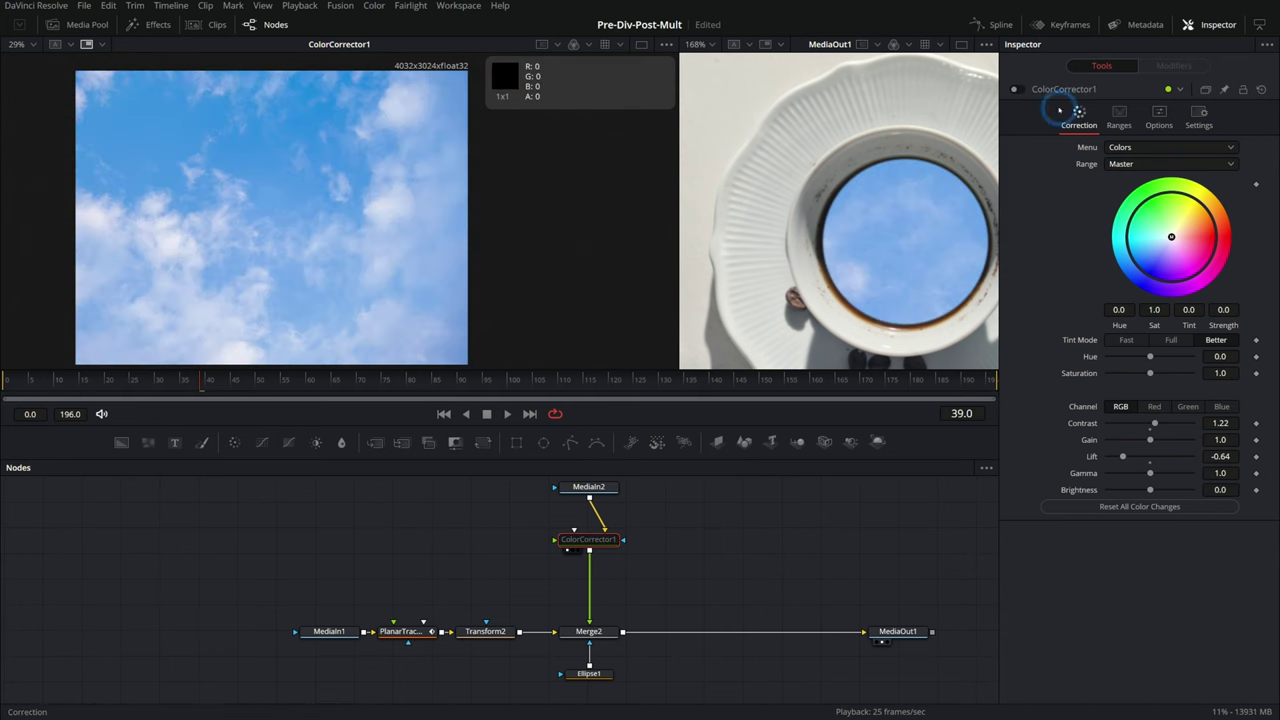
click(1020, 89)
click(551, 274)
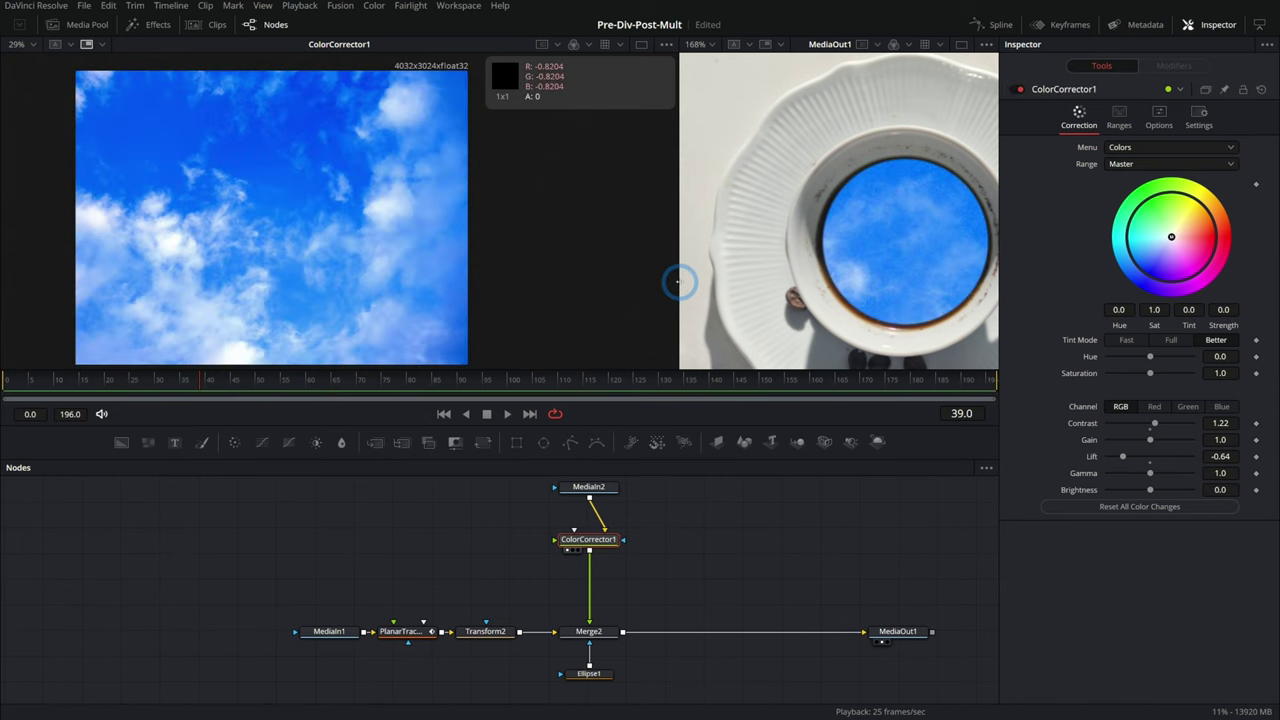
drag(677, 282, 390, 290)
click(760, 568)
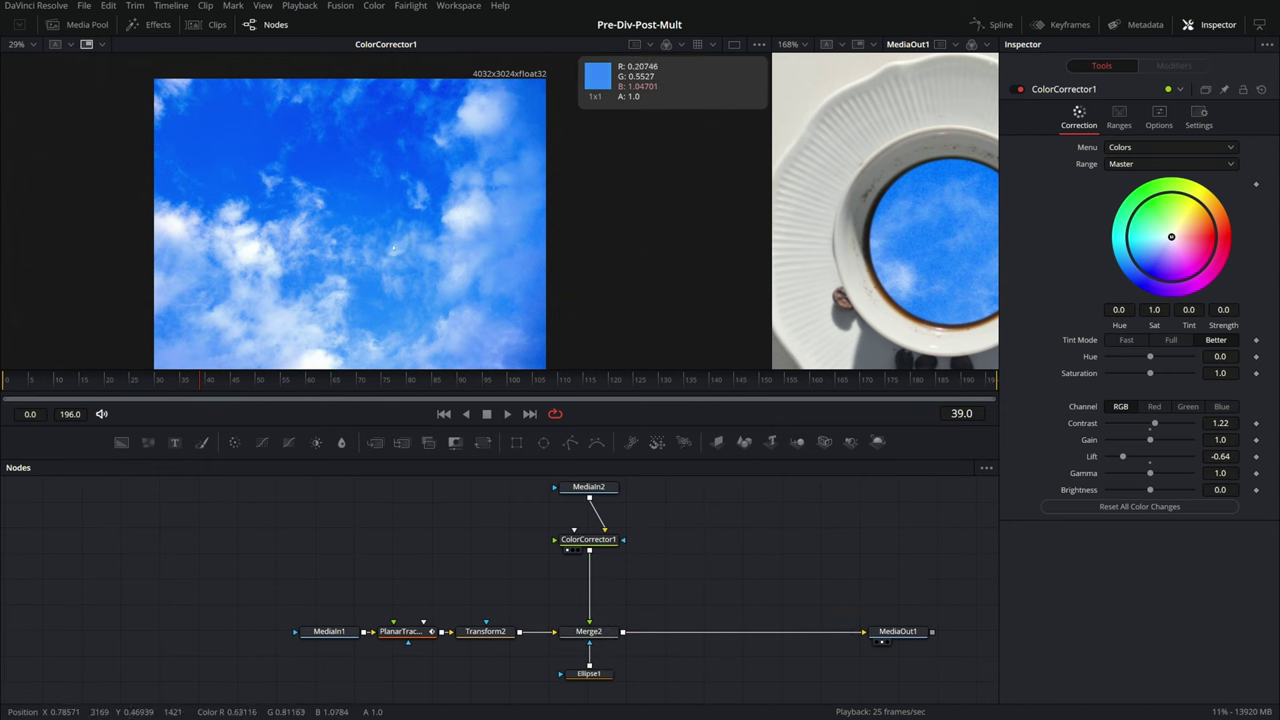
Step: Widen the final composite view and toggle ColorCorrector1's Pre-Divide/Post-Multiply option
click(601, 514)
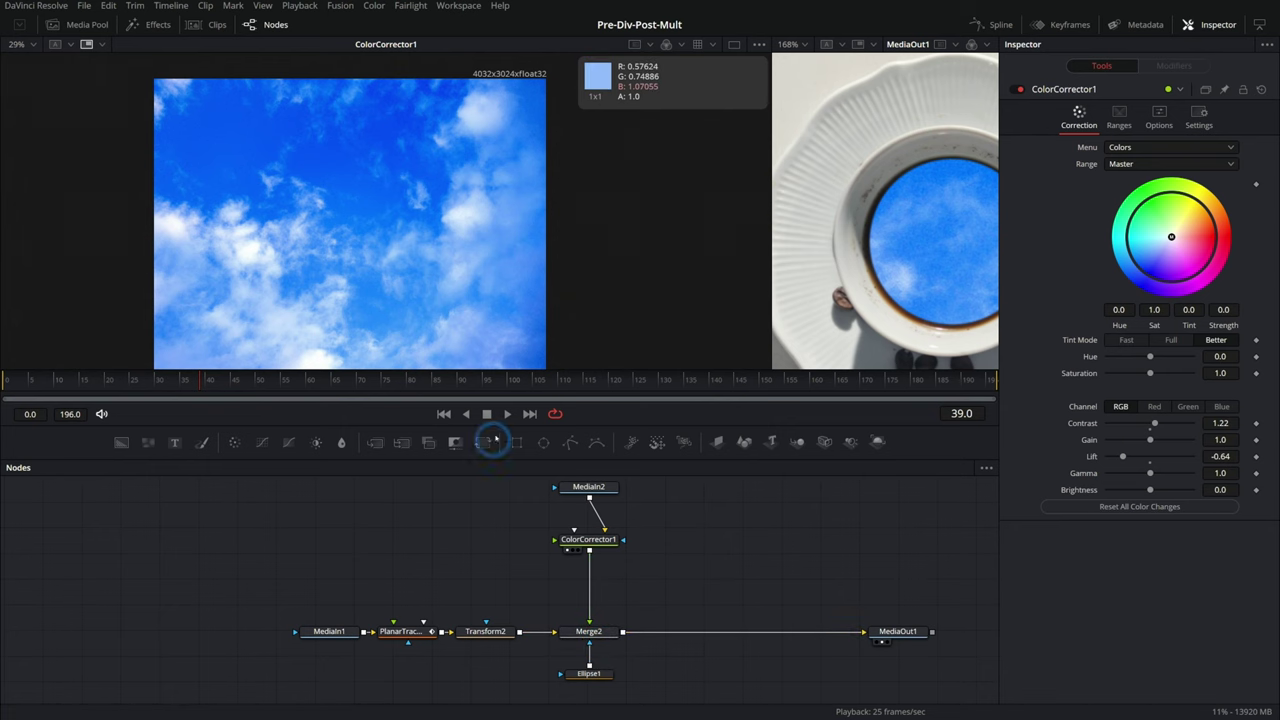
click(563, 516)
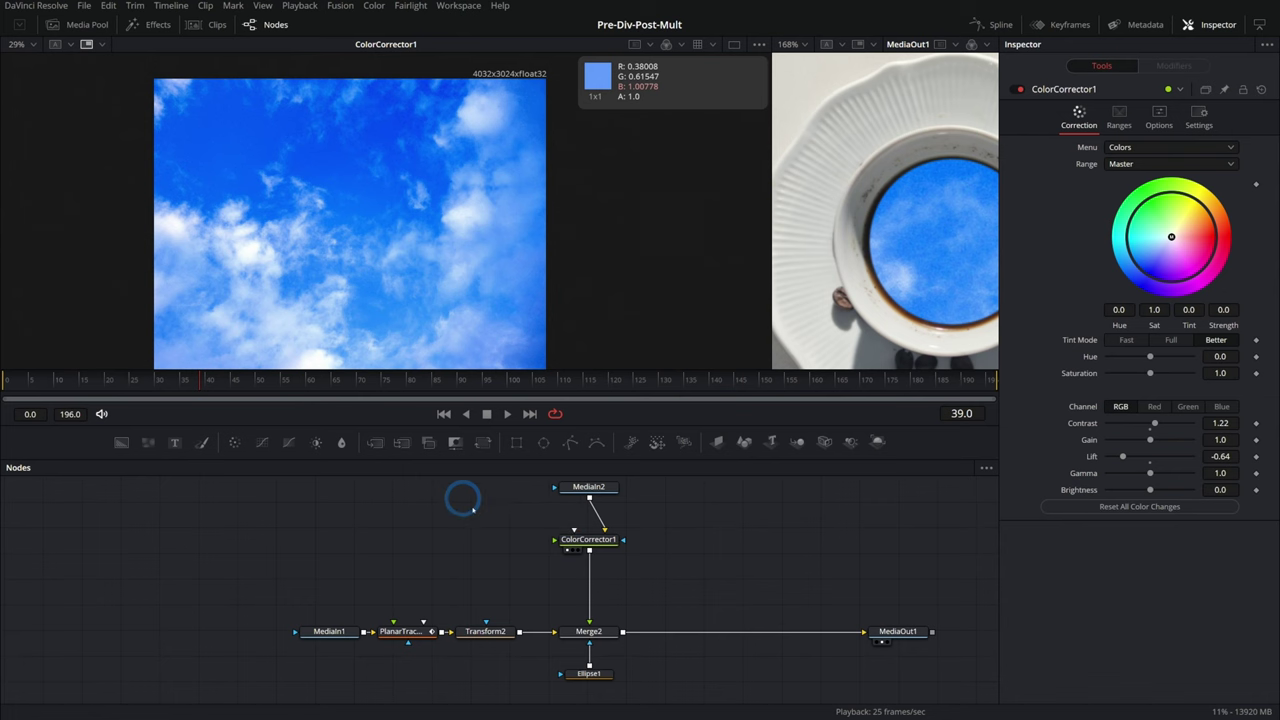
drag(771, 314, 360, 310)
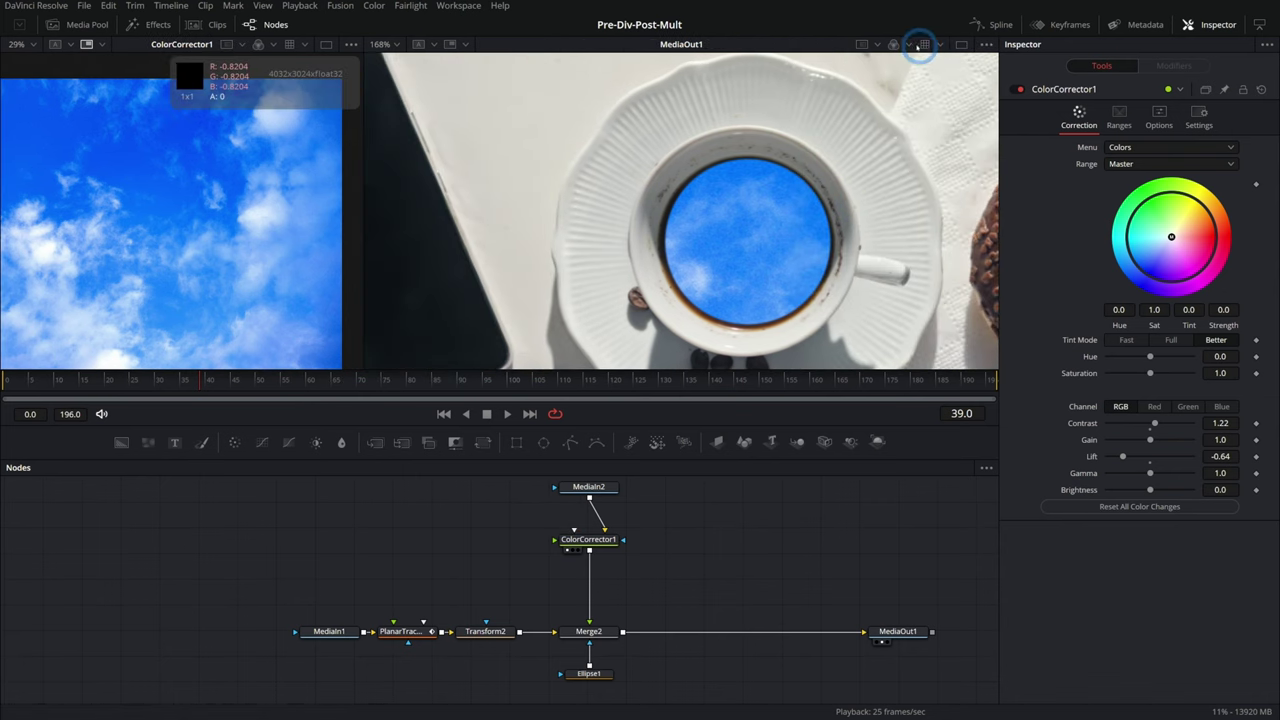
click(1159, 118)
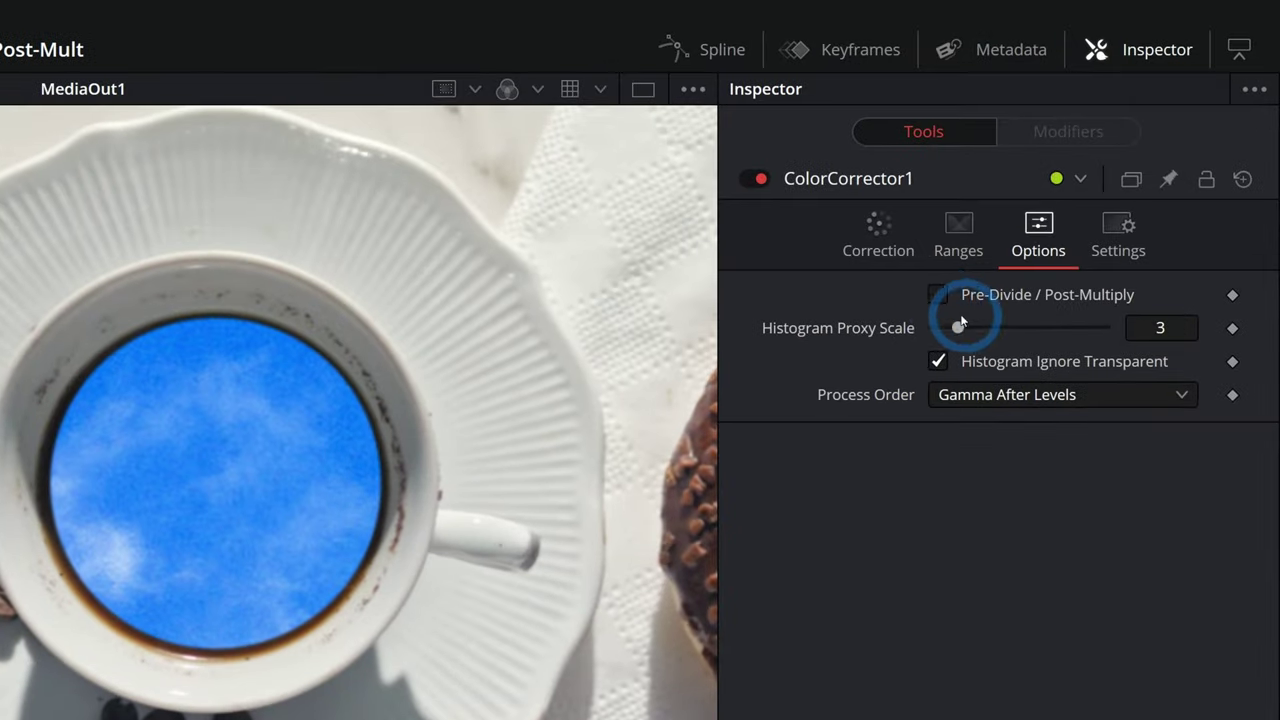
click(1109, 148)
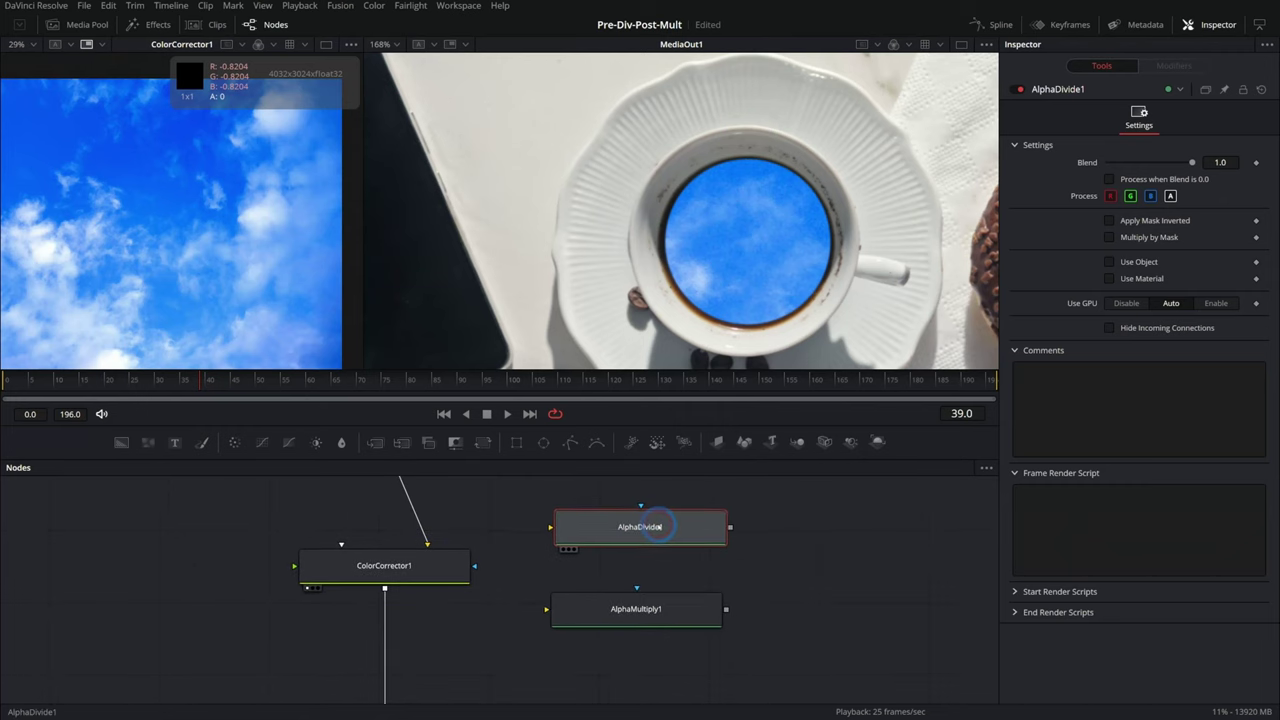
Step: Place ColorCorrector1 between AlphaDivide1 and AlphaMultiply1, fed by MediaIn2, output into Merge2
click(672, 620)
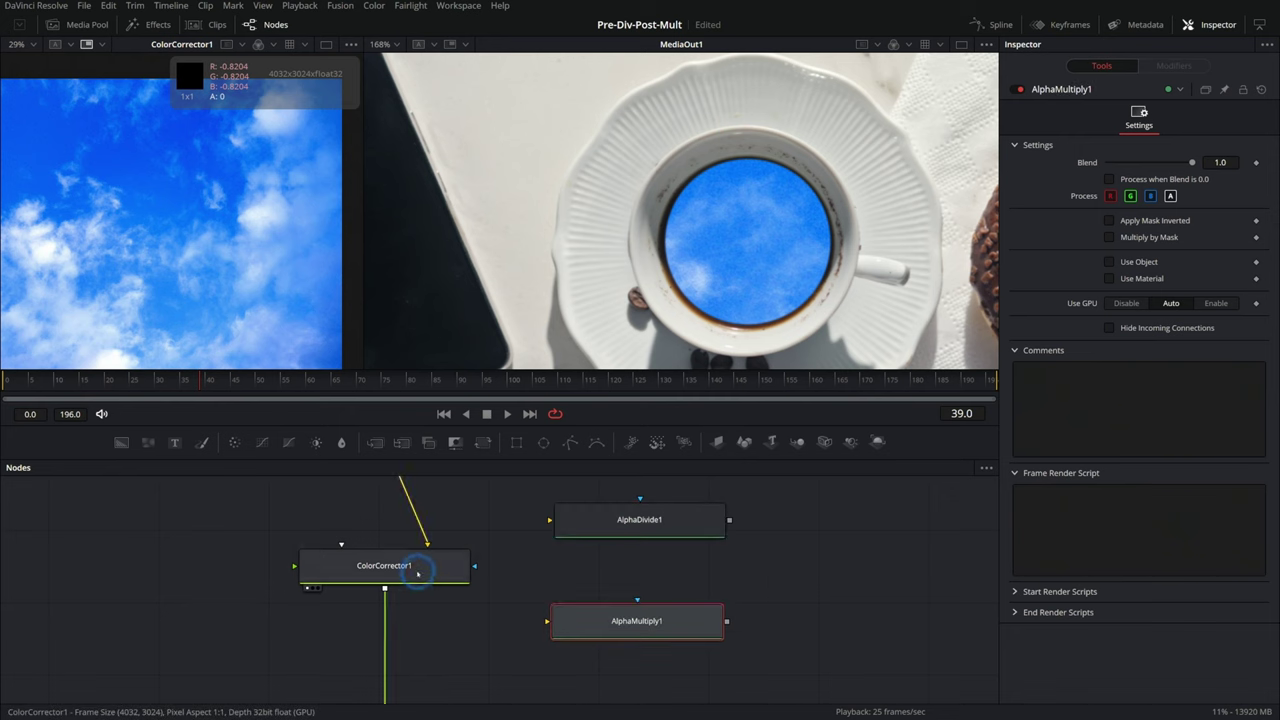
drag(417, 571, 670, 571)
drag(756, 531, 680, 623)
scroll(580, 530, down, 3)
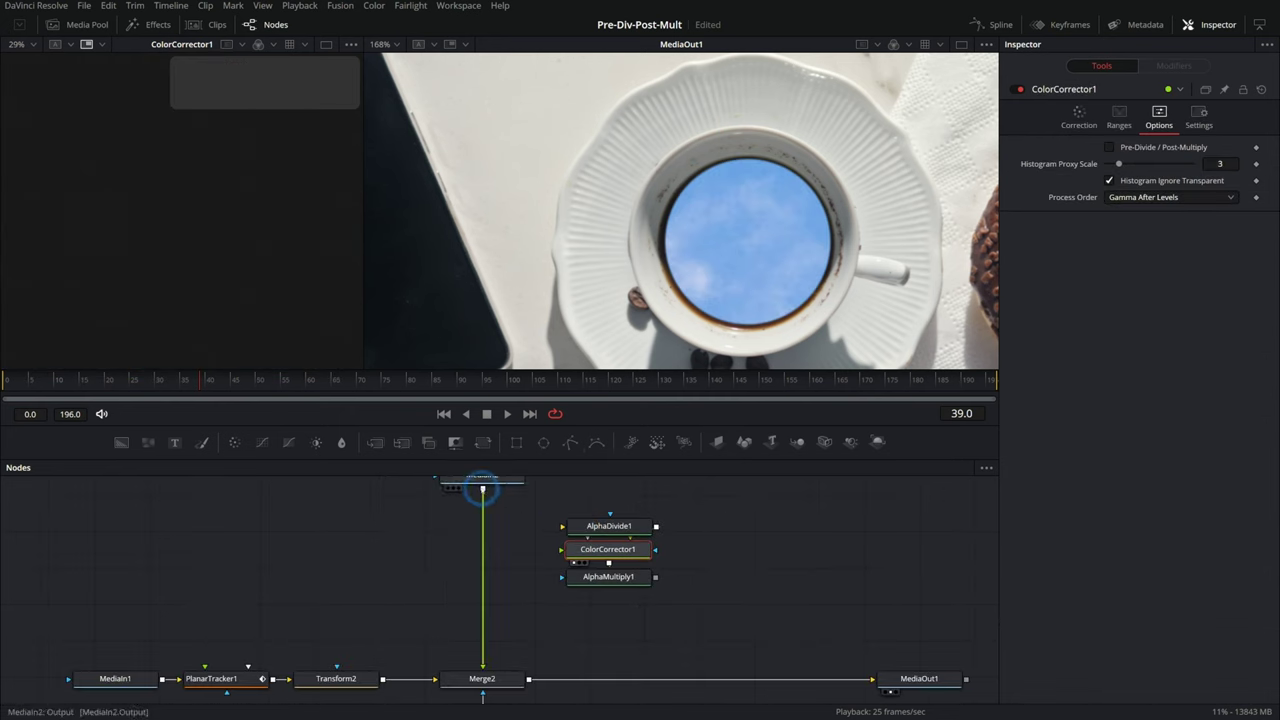
drag(486, 488, 563, 526)
drag(655, 577, 480, 677)
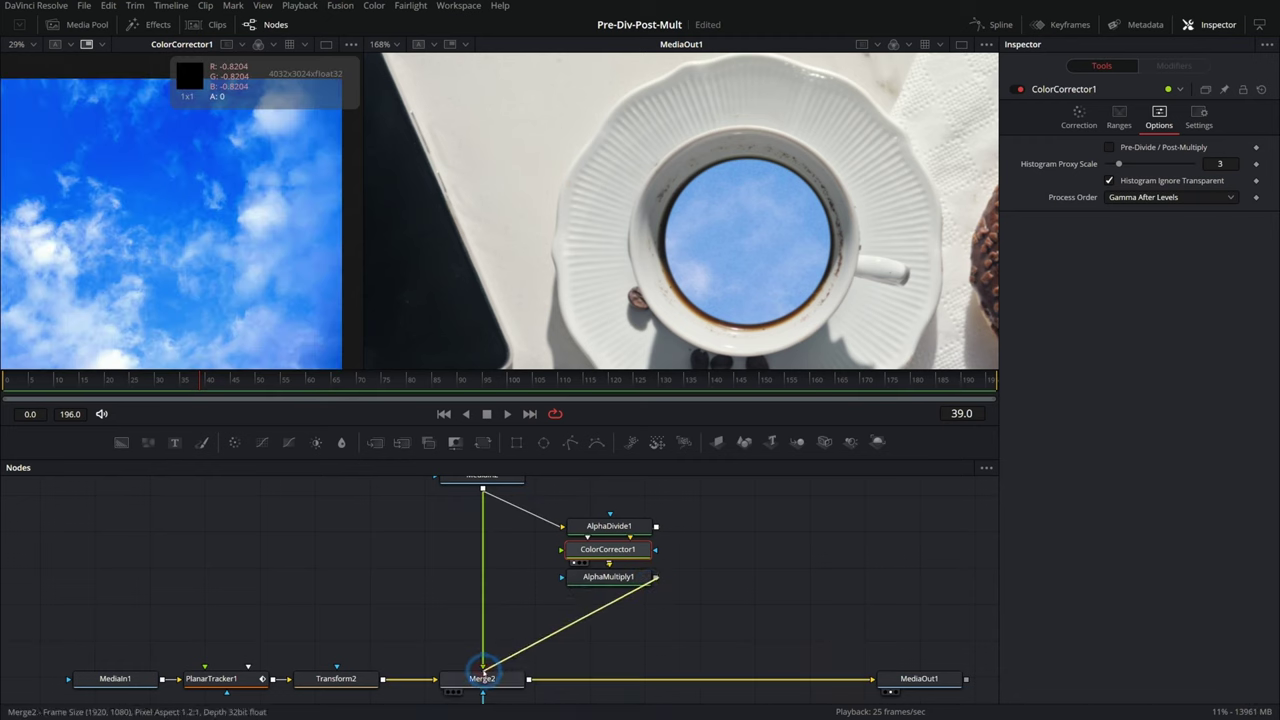